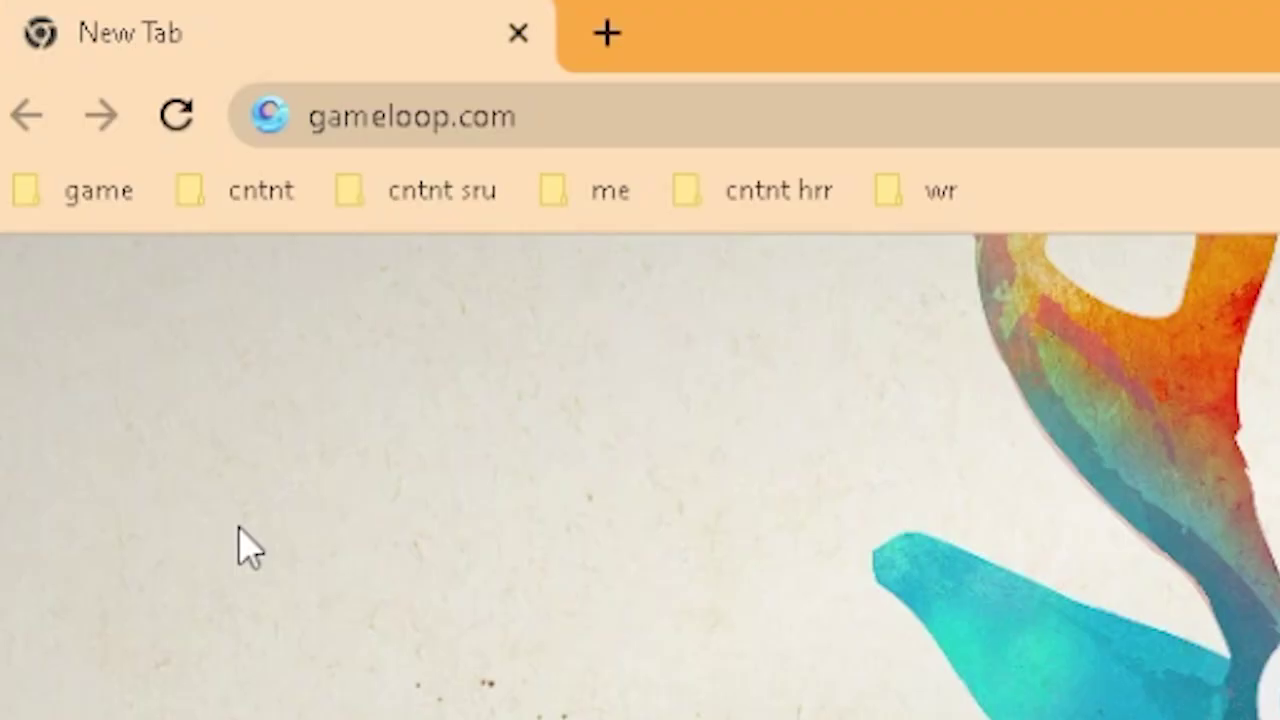
# Open gameloop.com and download the GameLoop emulator installer
pyautogui.click(717, 100)
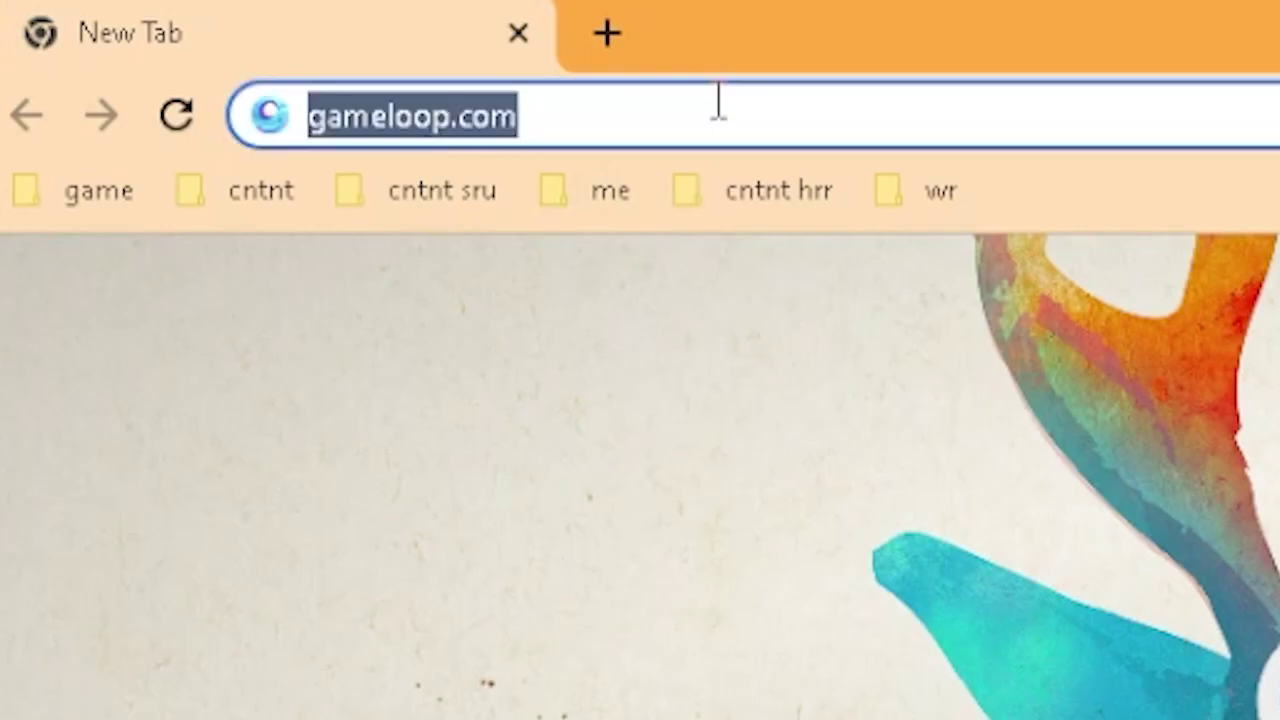
pyautogui.press('Return')
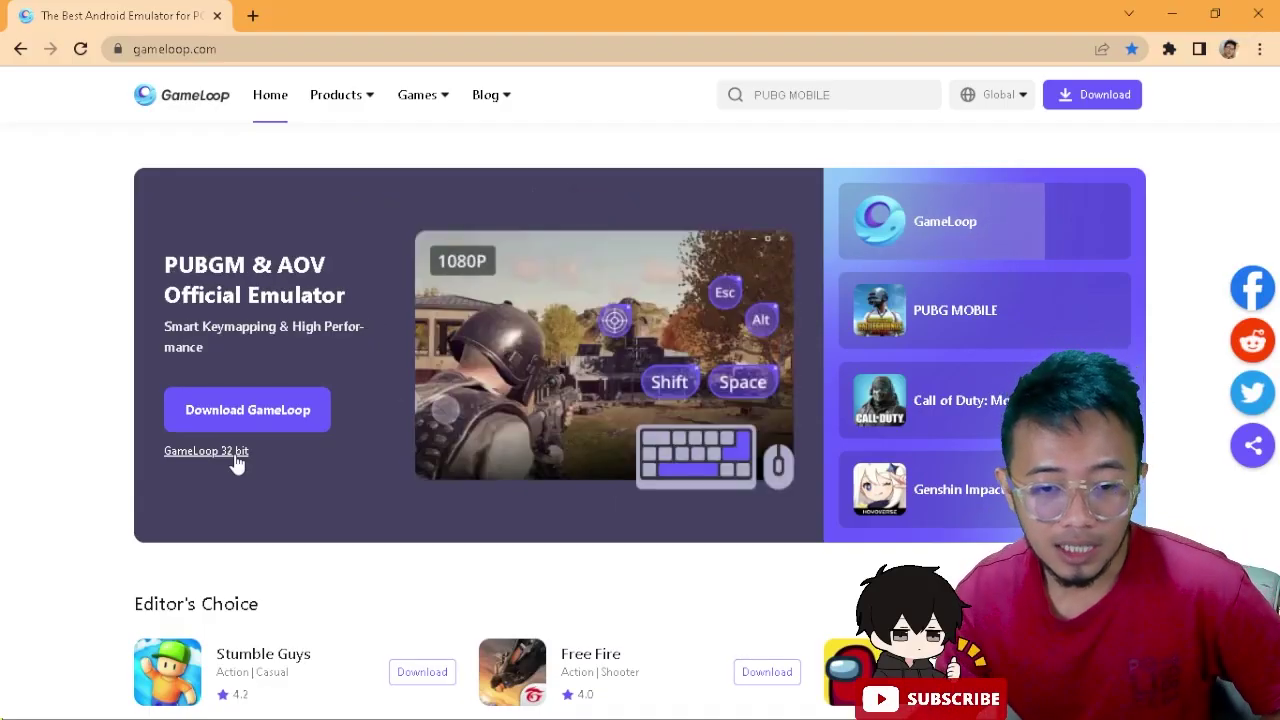
pyautogui.click(206, 451)
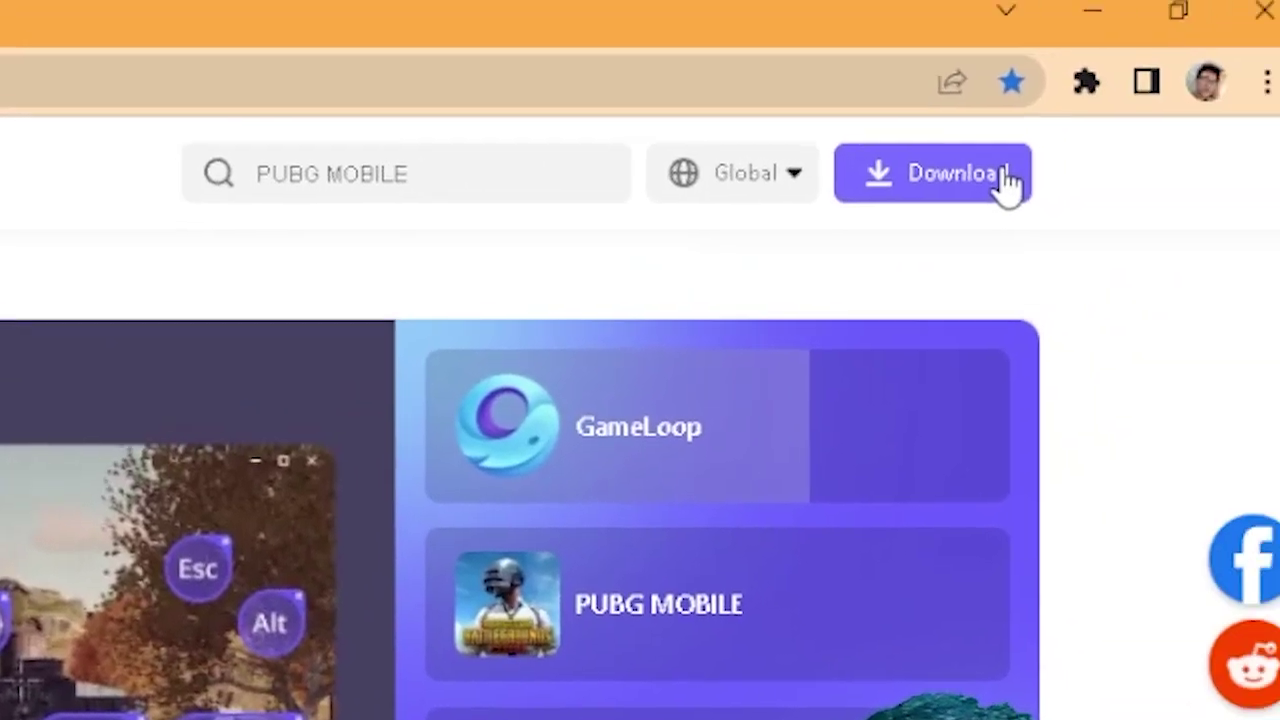
pyautogui.click(1008, 183)
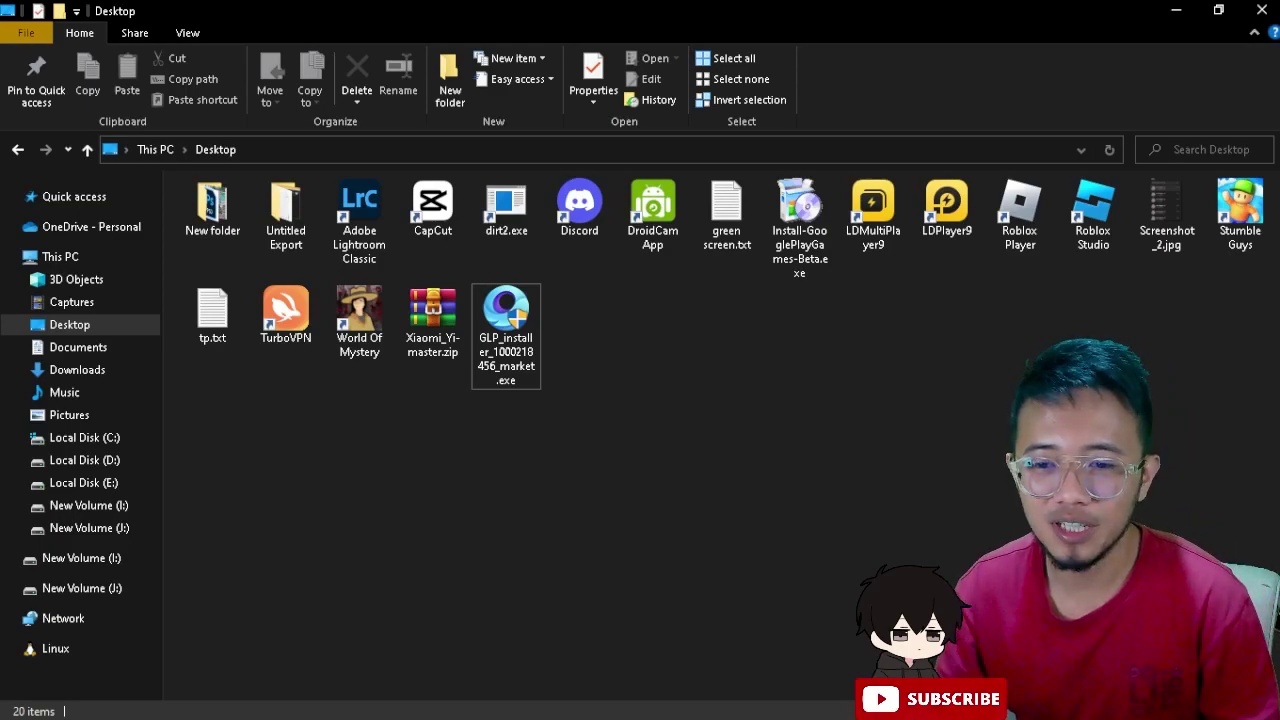
# Run the downloaded GameLoop installer, install to C:\Program Files\TxGameAssistant\ with shortcuts enabled, and start the emulator
pyautogui.doubleClick(506, 320)
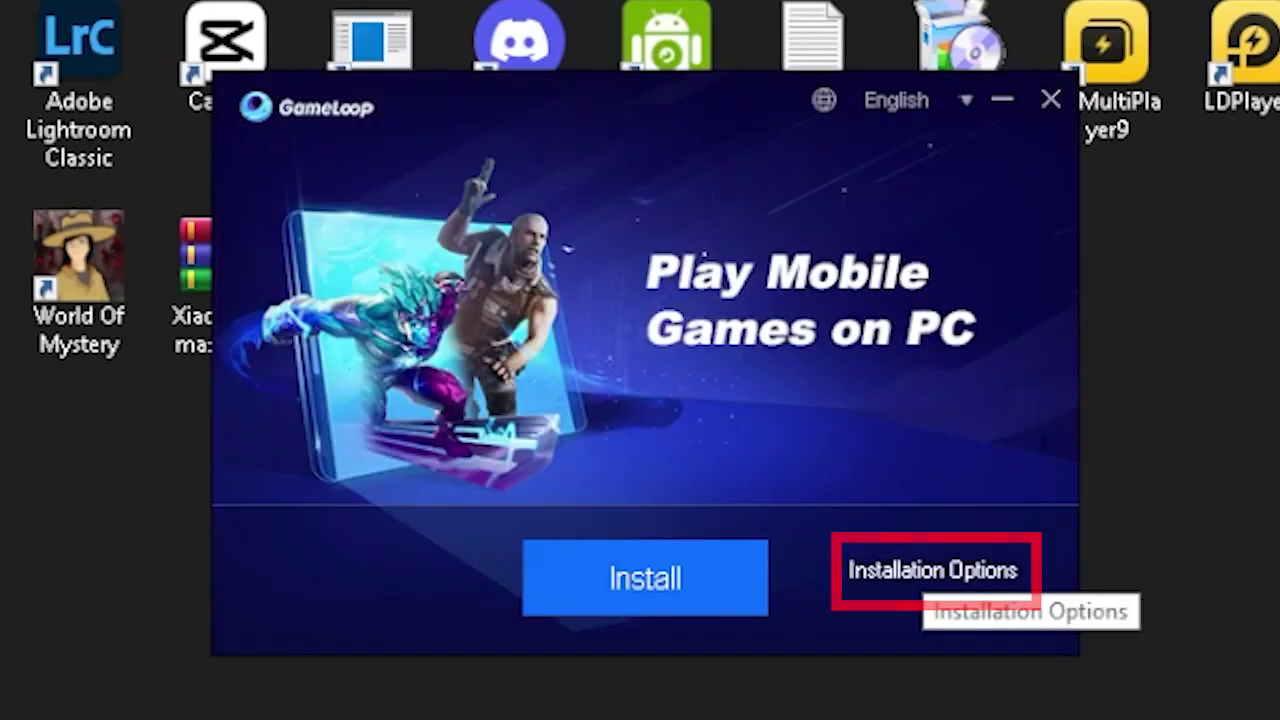
pyautogui.click(933, 575)
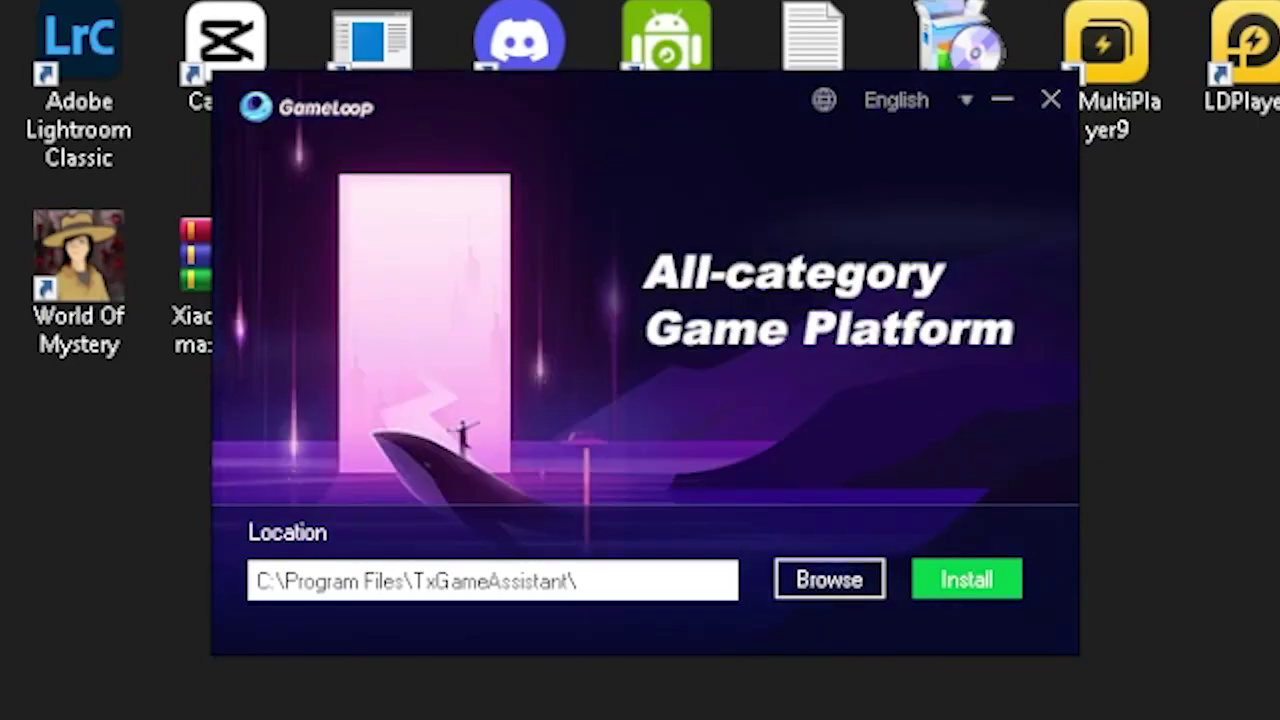
pyautogui.press('Return')
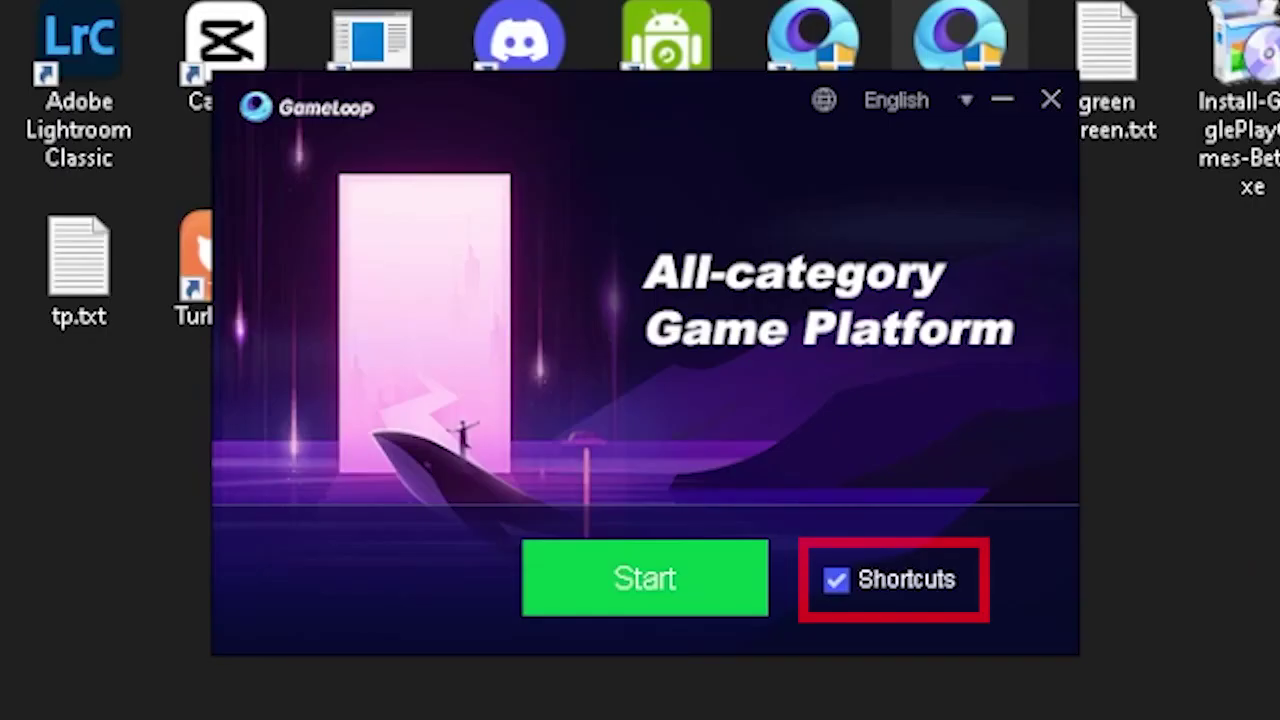
pyautogui.click(738, 469)
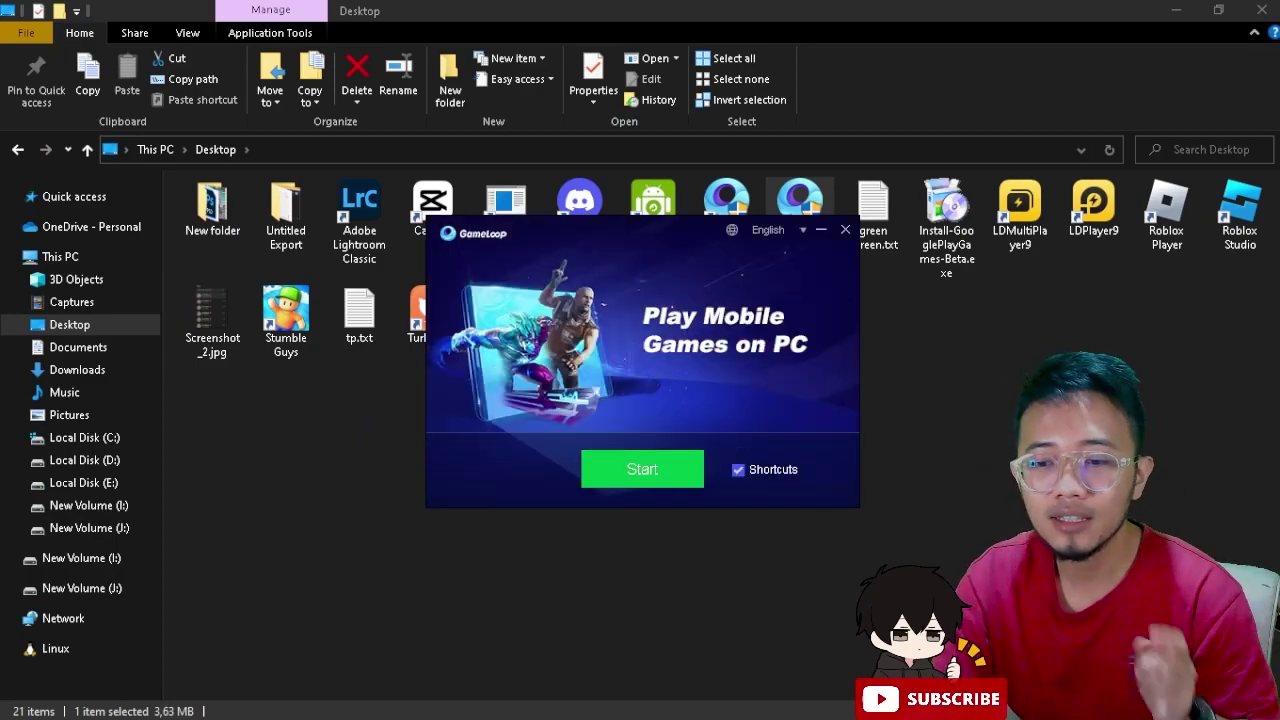
pyautogui.click(682, 486)
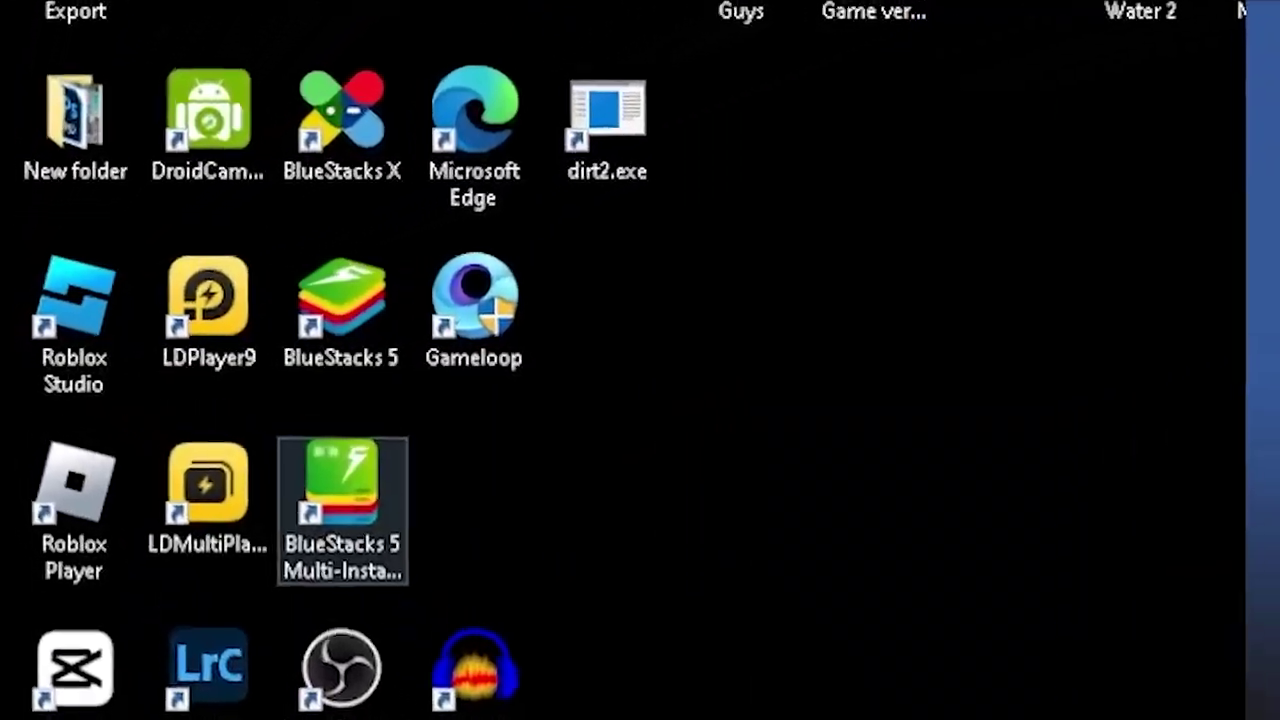
# Launch GameLoop from the desktop and browse the popular games and leaderboard lists on its home page
pyautogui.doubleClick(474, 300)
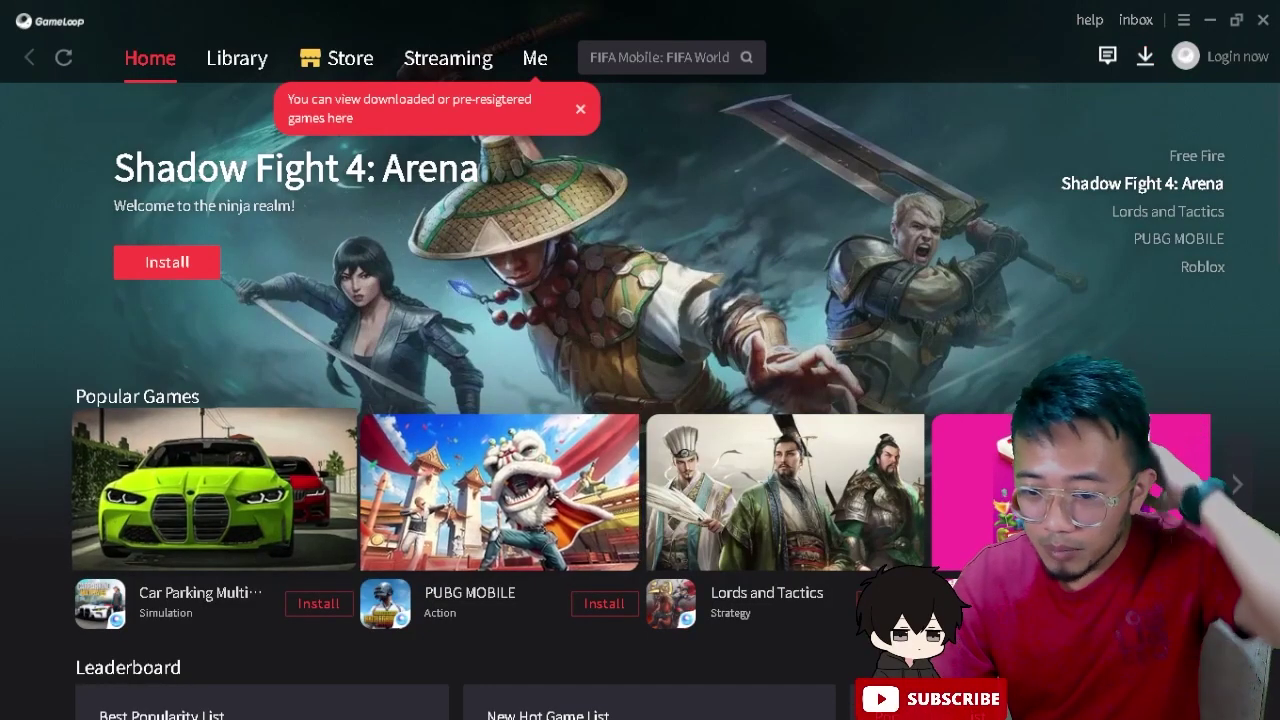
pyautogui.scroll(-2, 640, 400)
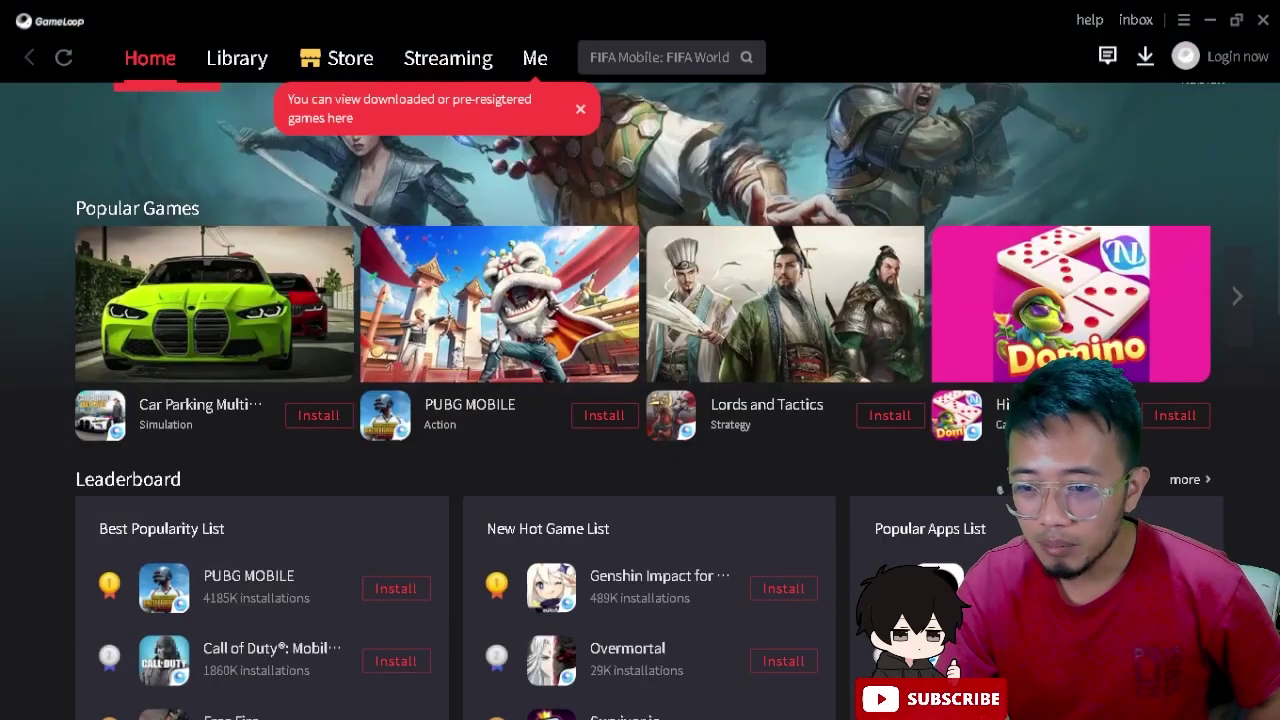
pyautogui.scroll(-1, 640, 400)
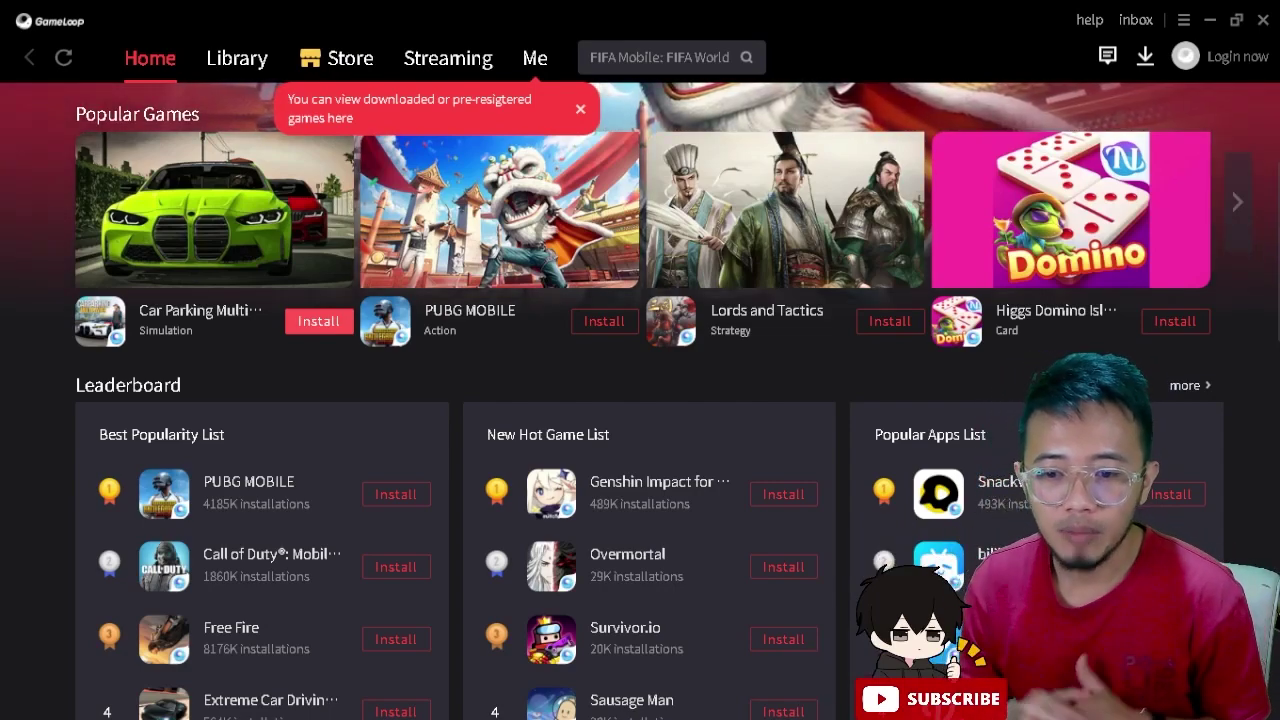
pyautogui.scroll(-2, 640, 400)
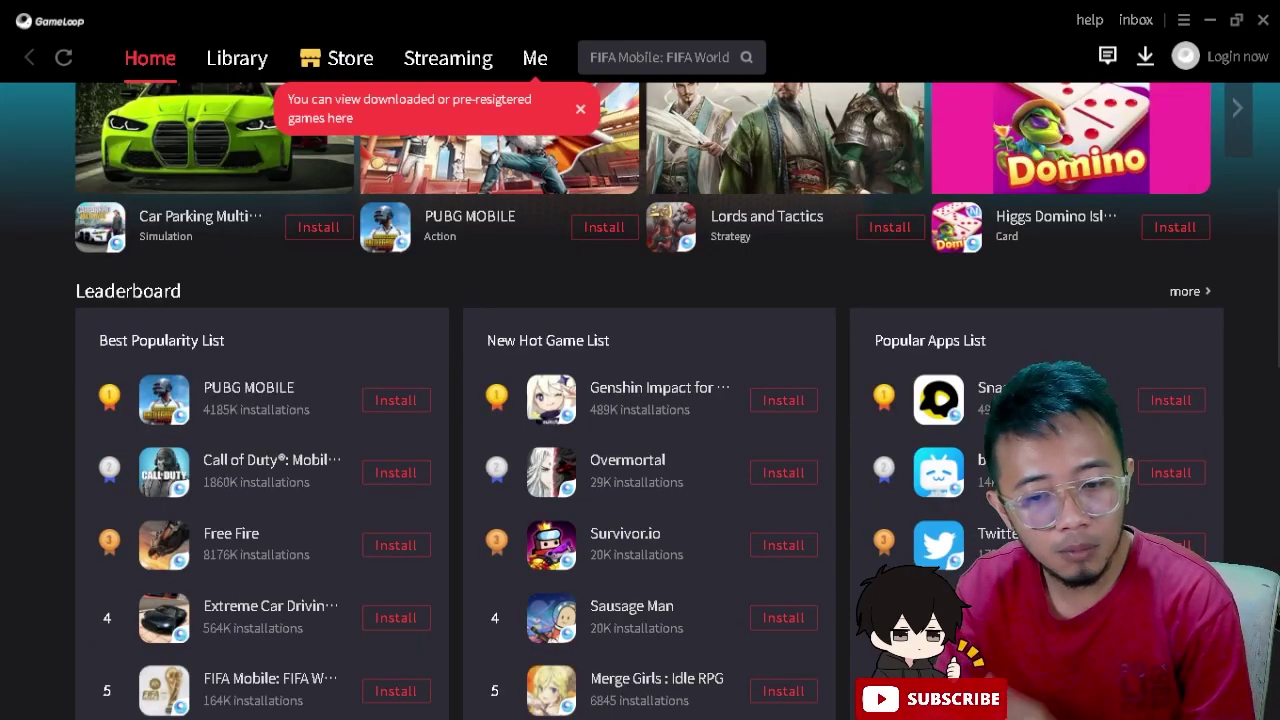
pyautogui.scroll(-2, 640, 400)
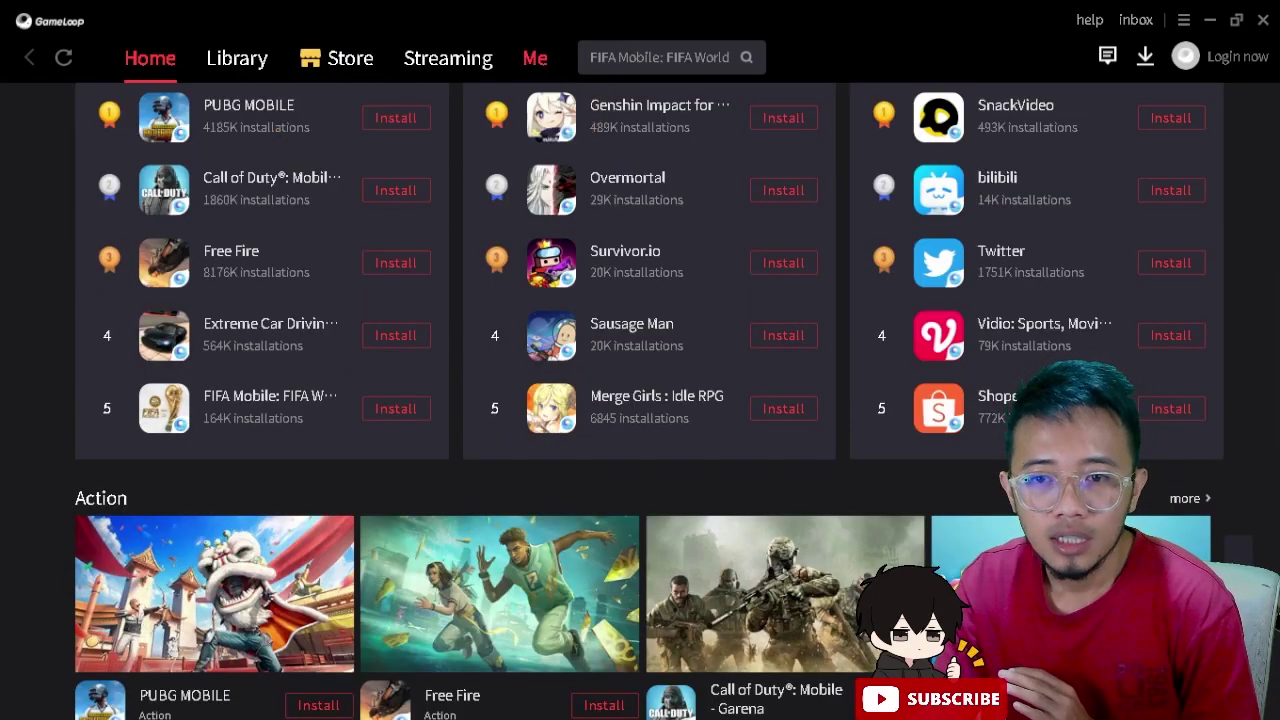
# Install the required Google Play Store component from My App on the personal page
pyautogui.click(535, 57)
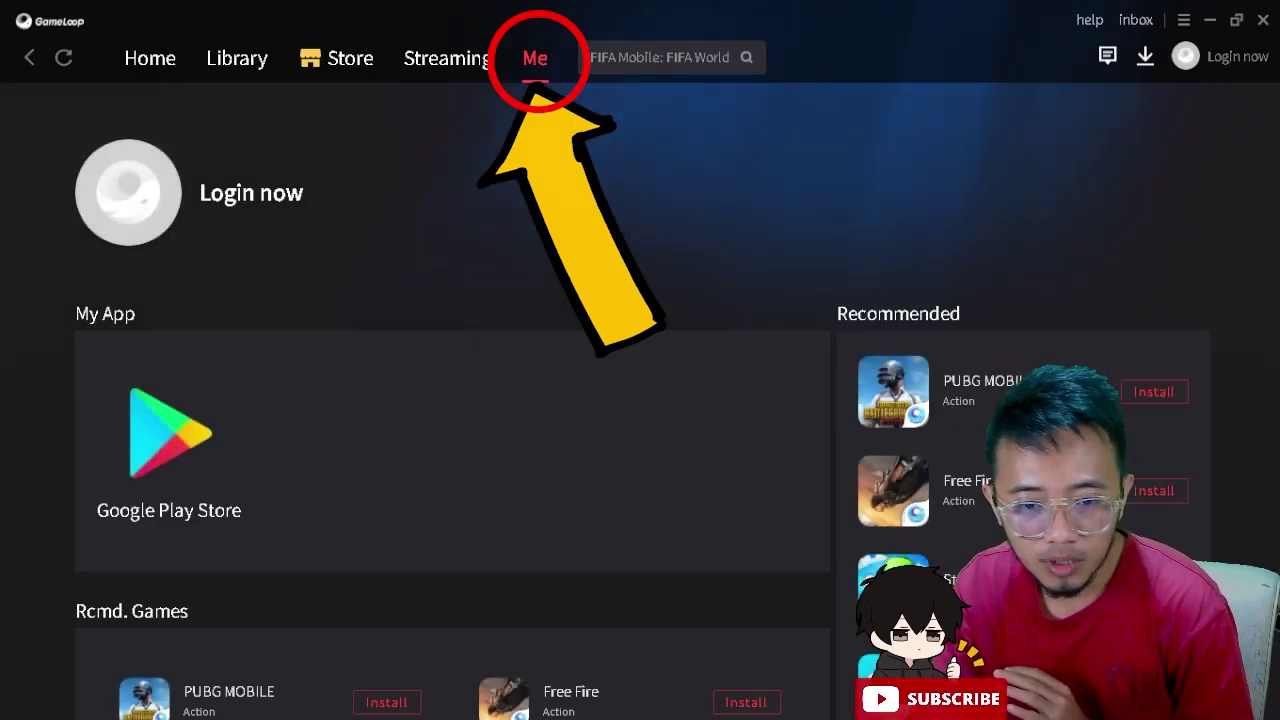
pyautogui.click(169, 450)
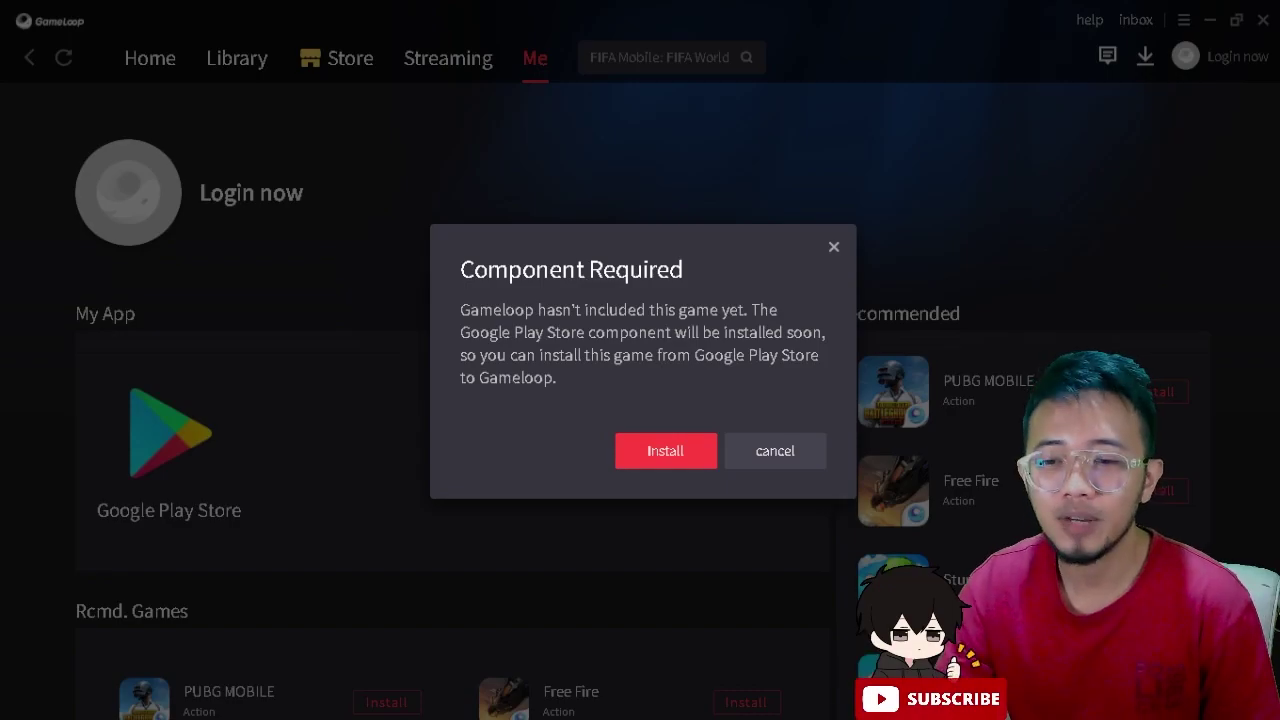
pyautogui.click(665, 450)
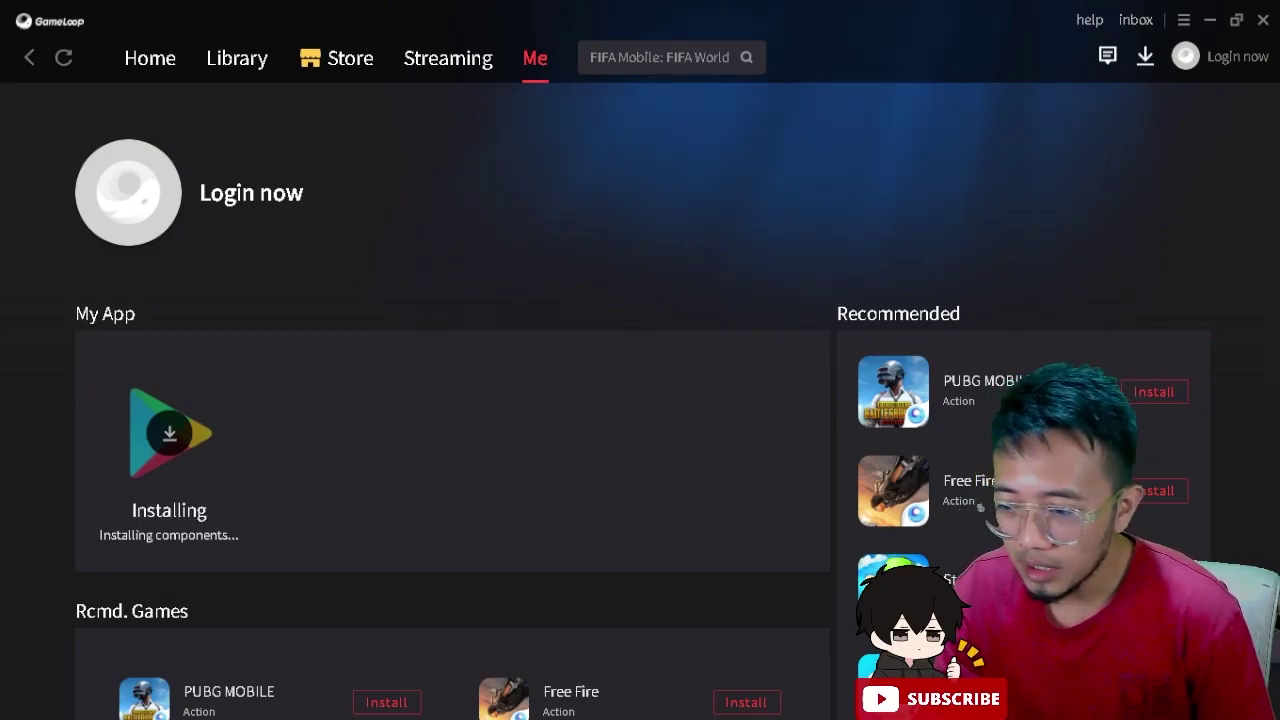
pyautogui.doubleClick(900, 20)
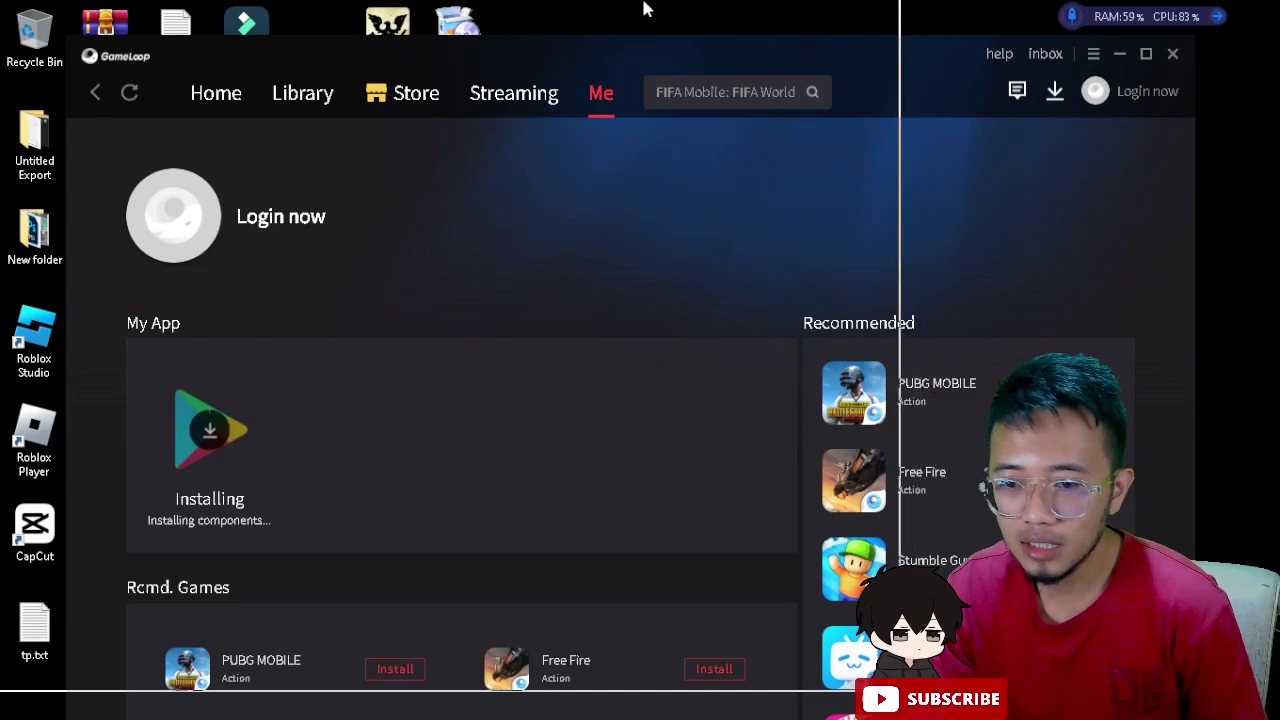
pyautogui.moveTo(900, 51); pyautogui.dragTo(578, 18)
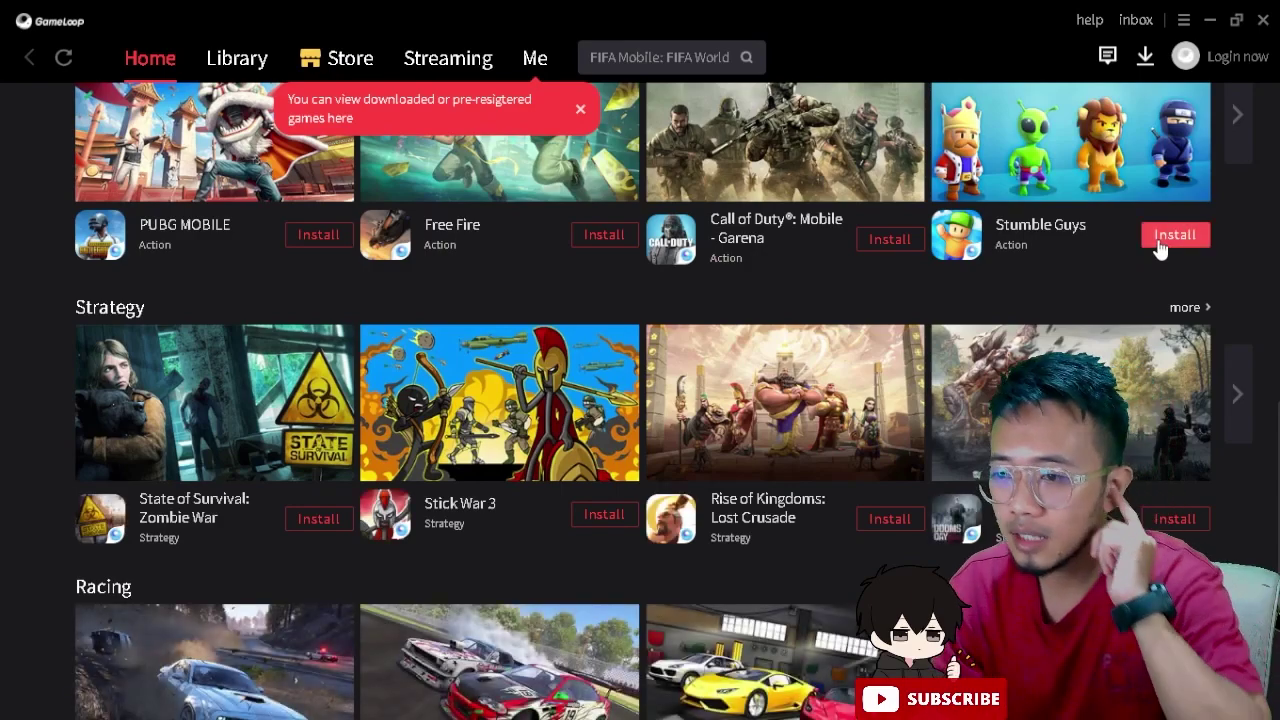
# Install Stumble Guys from the Action games and display the download task list, dismissing its hint
pyautogui.click(1162, 240)
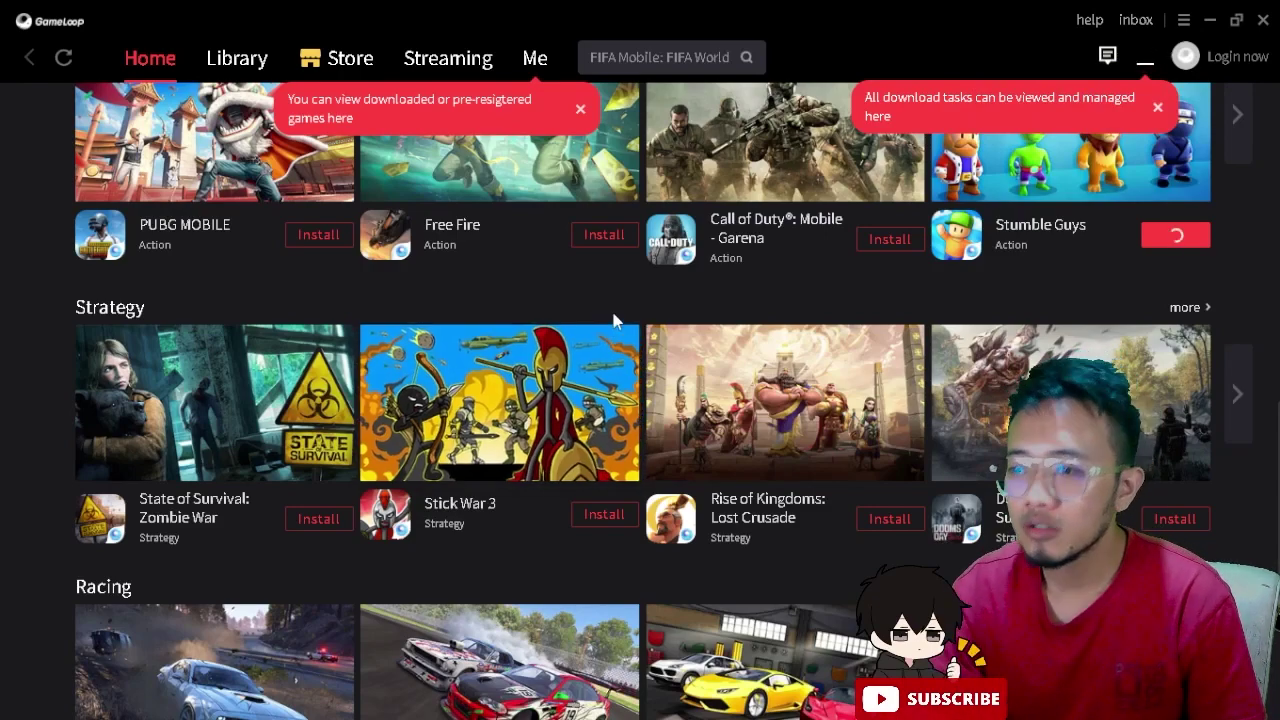
pyautogui.click(1145, 55)
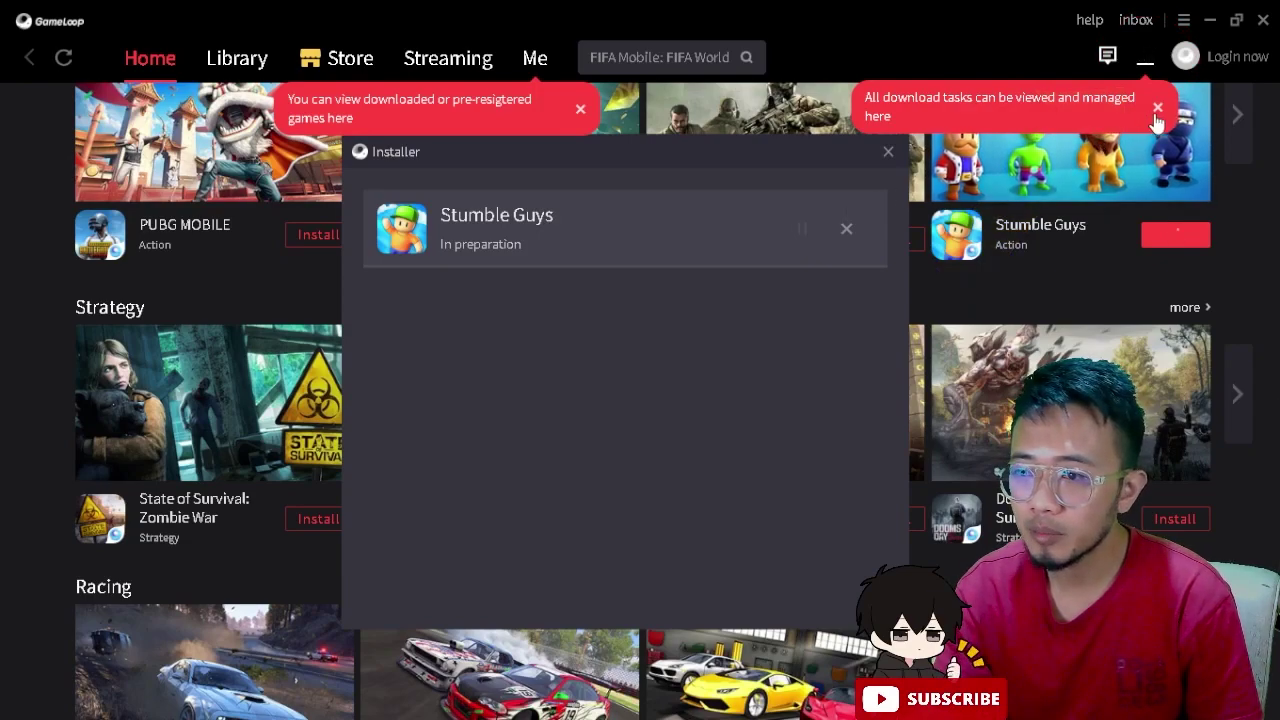
pyautogui.click(1158, 108)
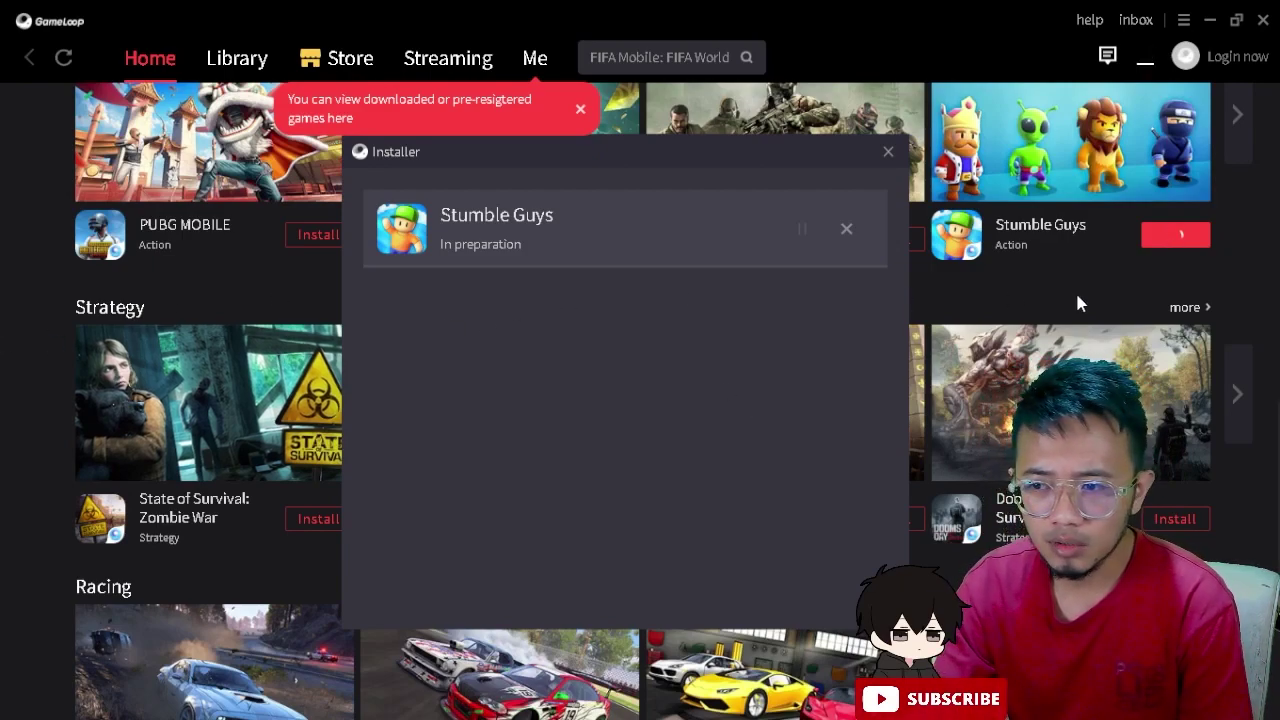
pyautogui.scroll(1, 1240, 318)
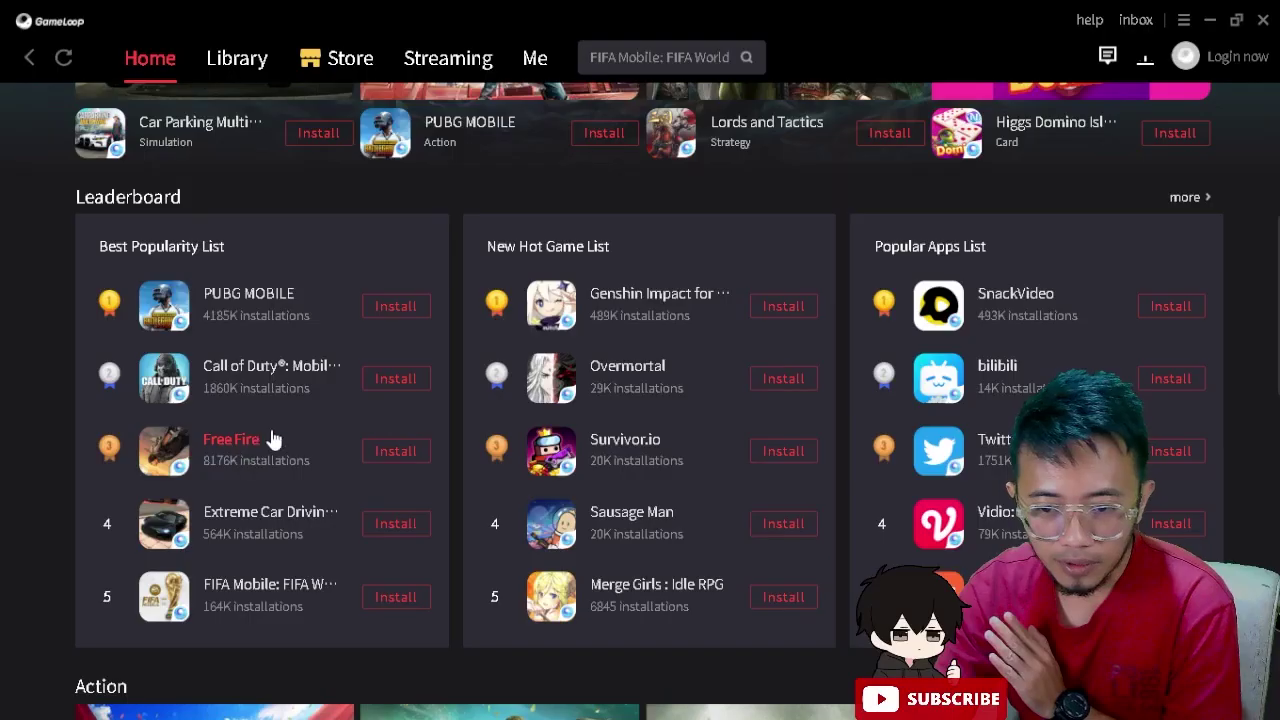
# Search for "free fire" and install the Free Fire game, closing the emulator window and the download list
pyautogui.click(666, 57)
pyautogui.write('fr')
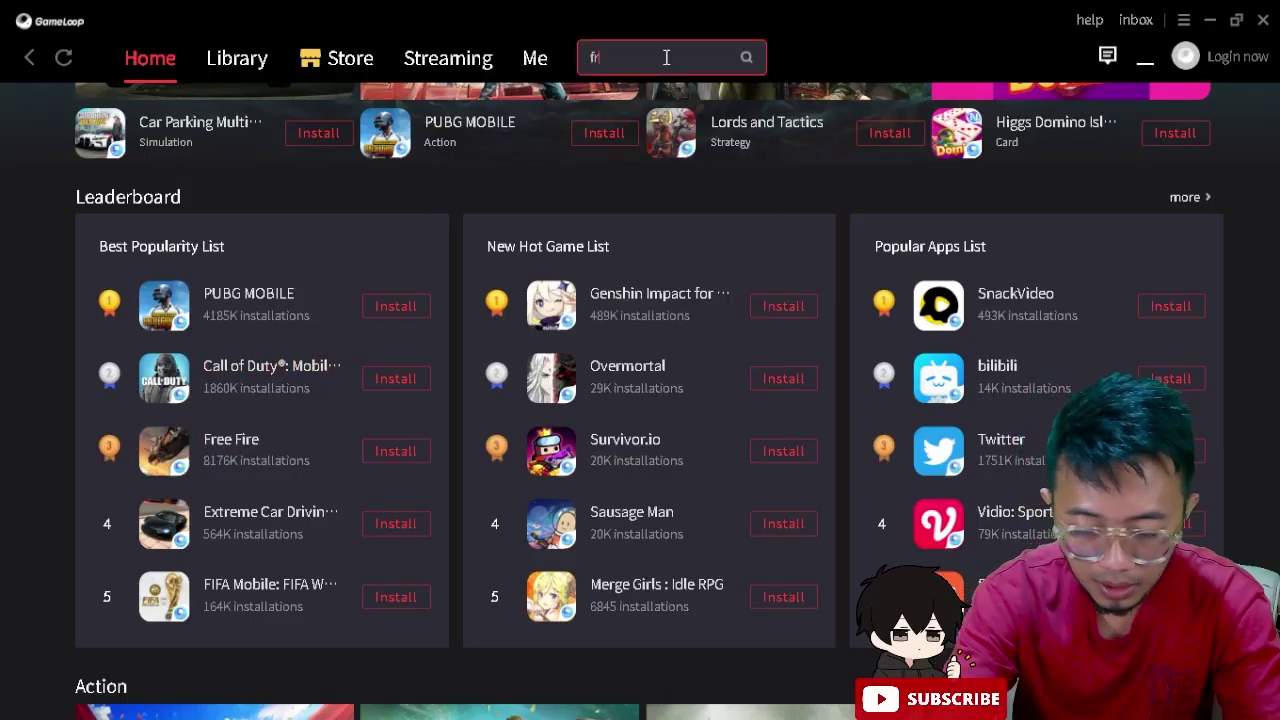
pyautogui.write('ee fire')
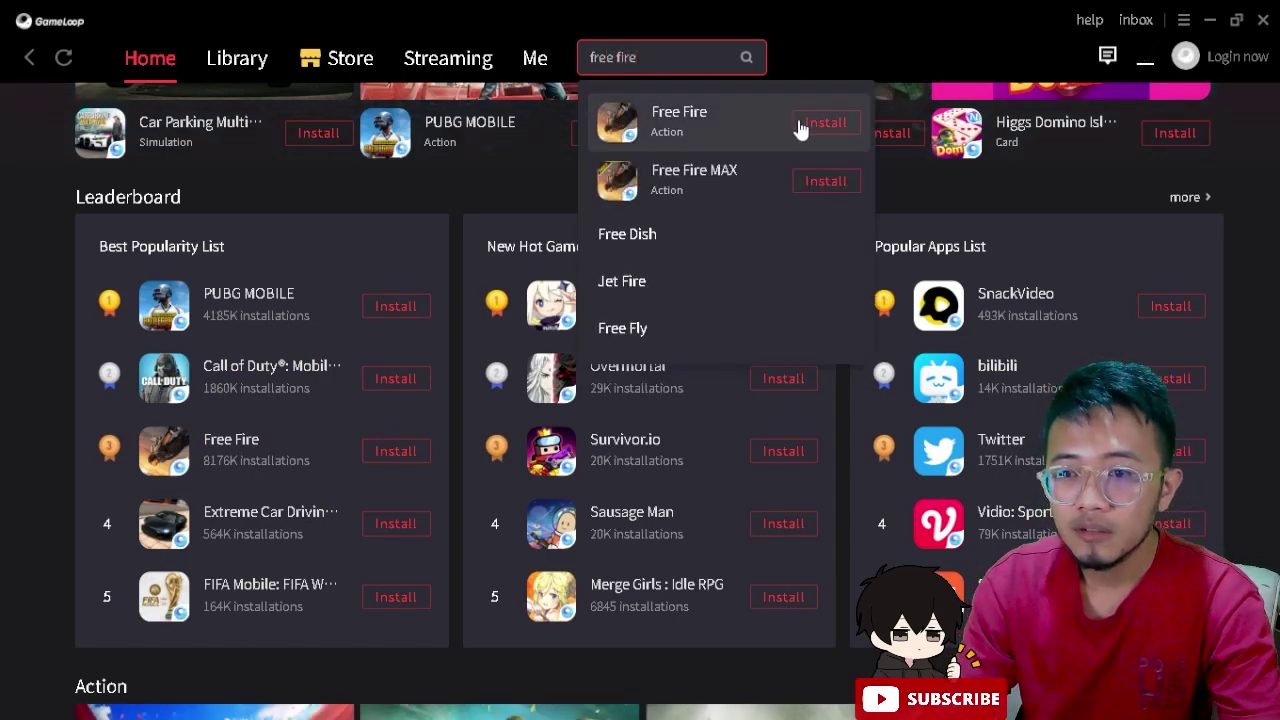
pyautogui.click(711, 120)
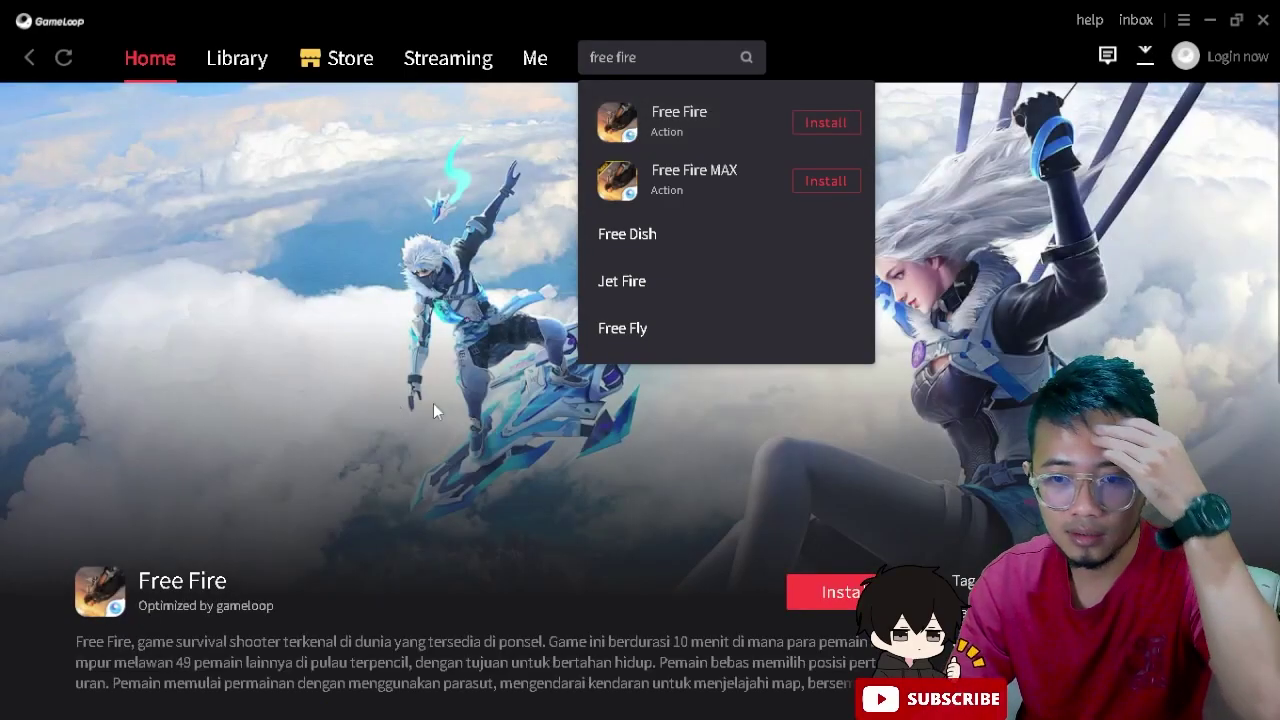
pyautogui.scroll(-3, 717, 495)
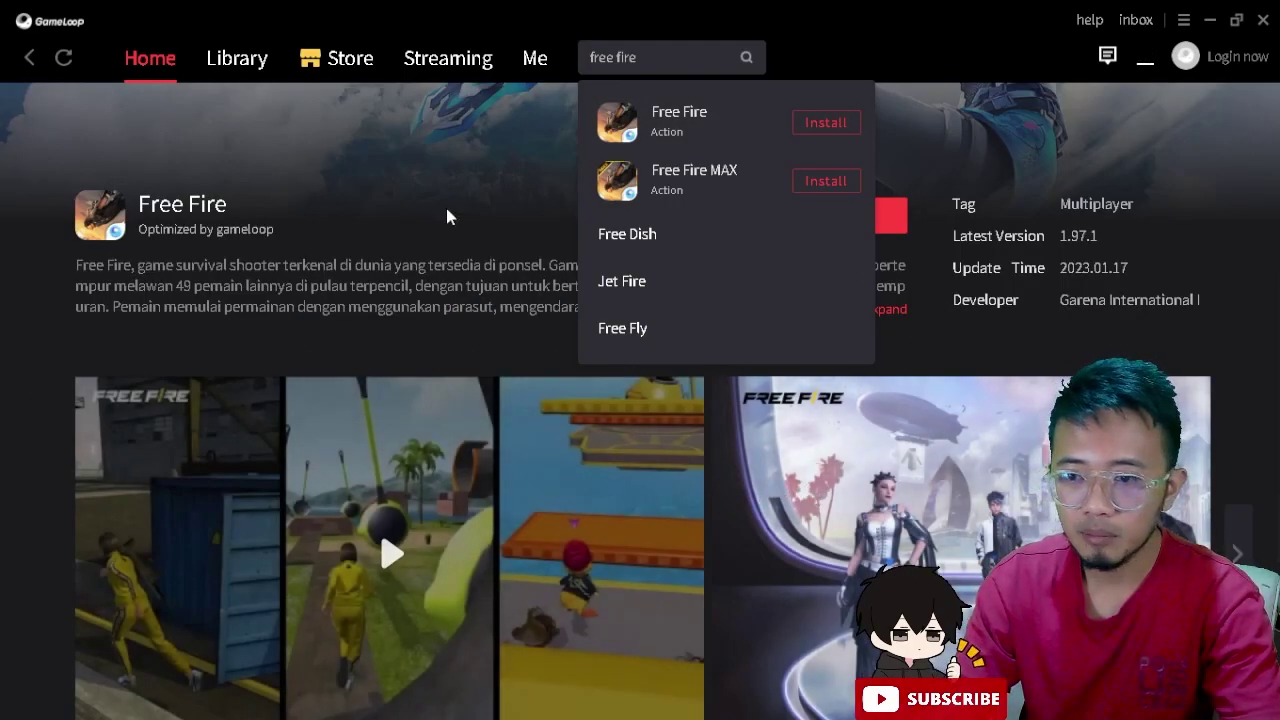
pyautogui.click(827, 52)
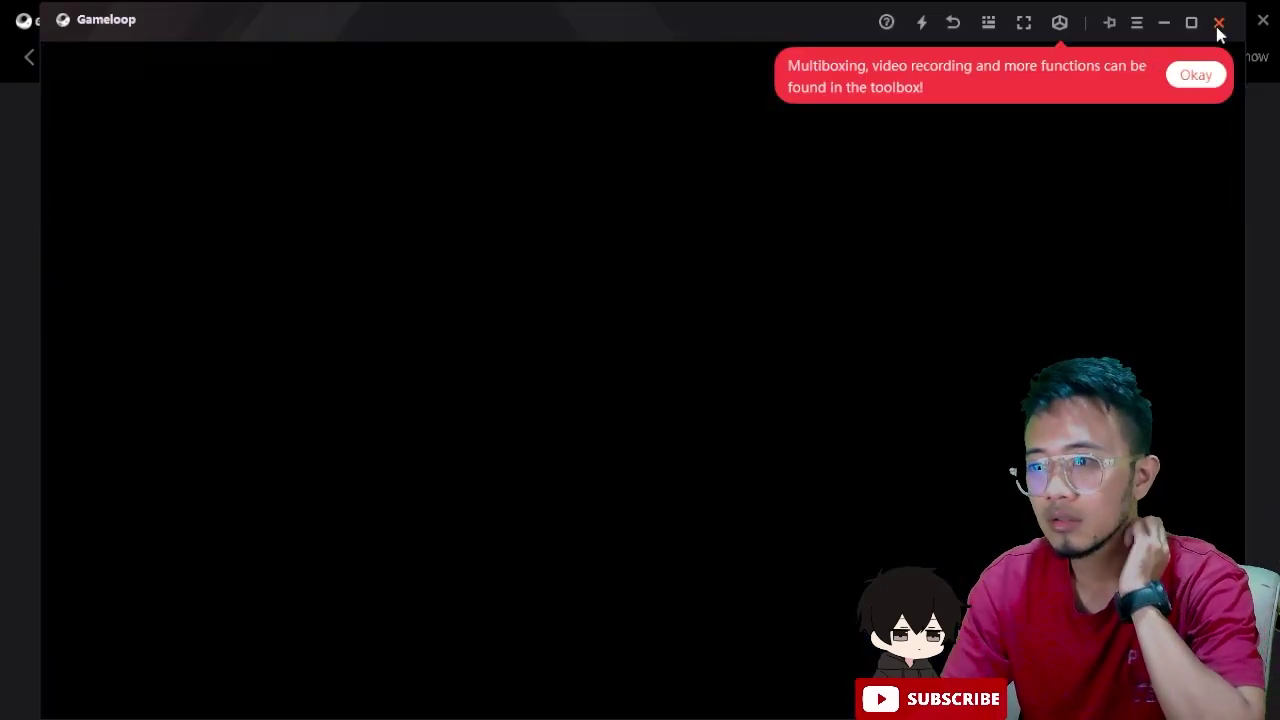
pyautogui.click(1219, 23)
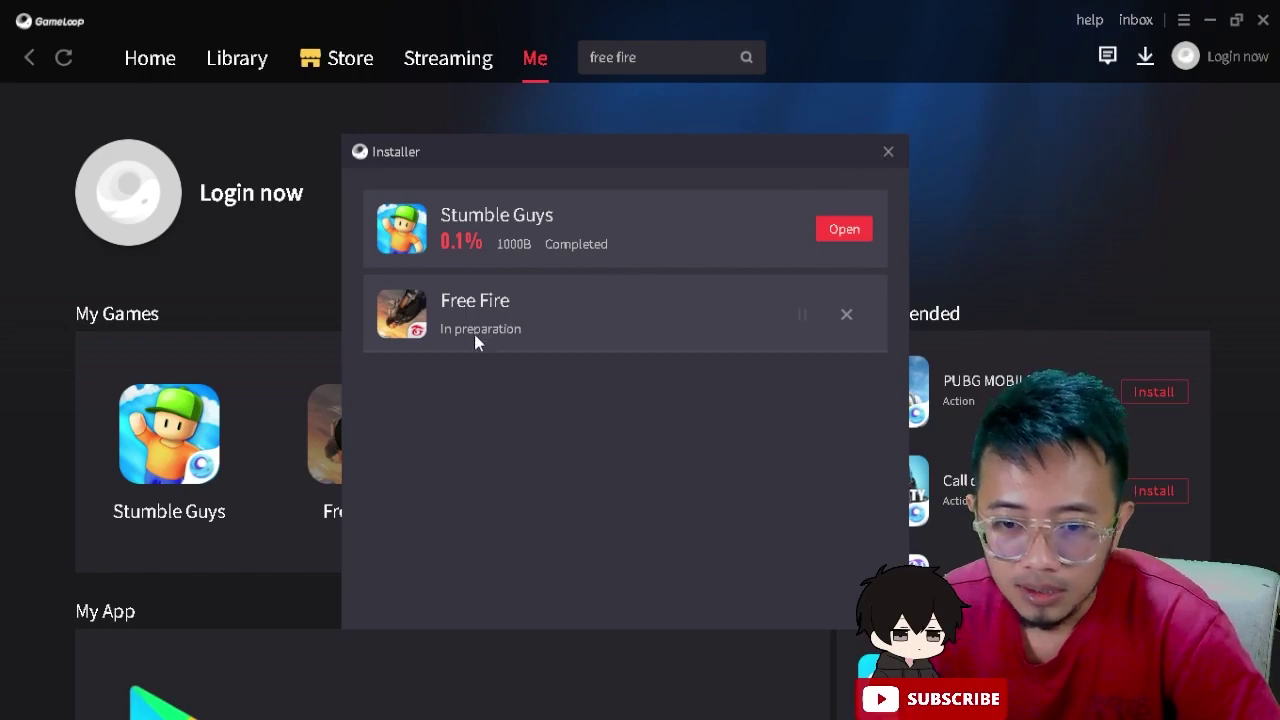
pyautogui.click(888, 153)
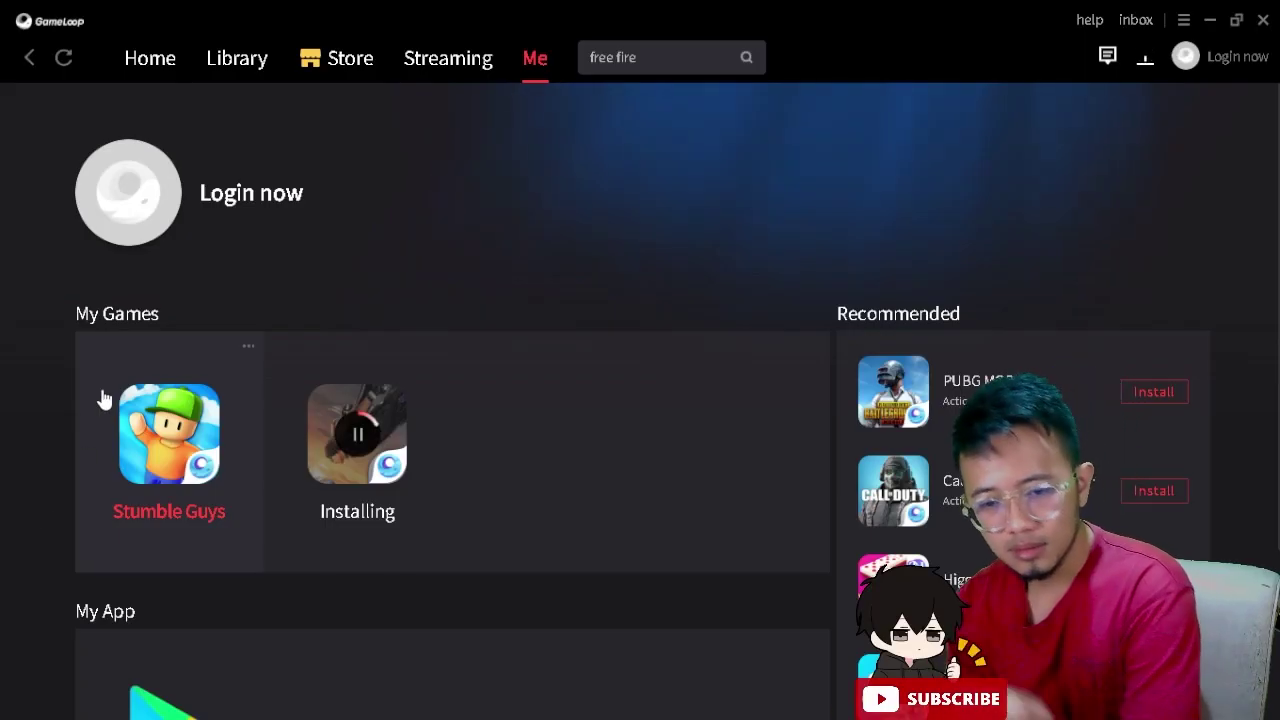
# Launch Stumble Guys from My Games and toggle full screen, declining to exit the game
pyautogui.click(103, 398)
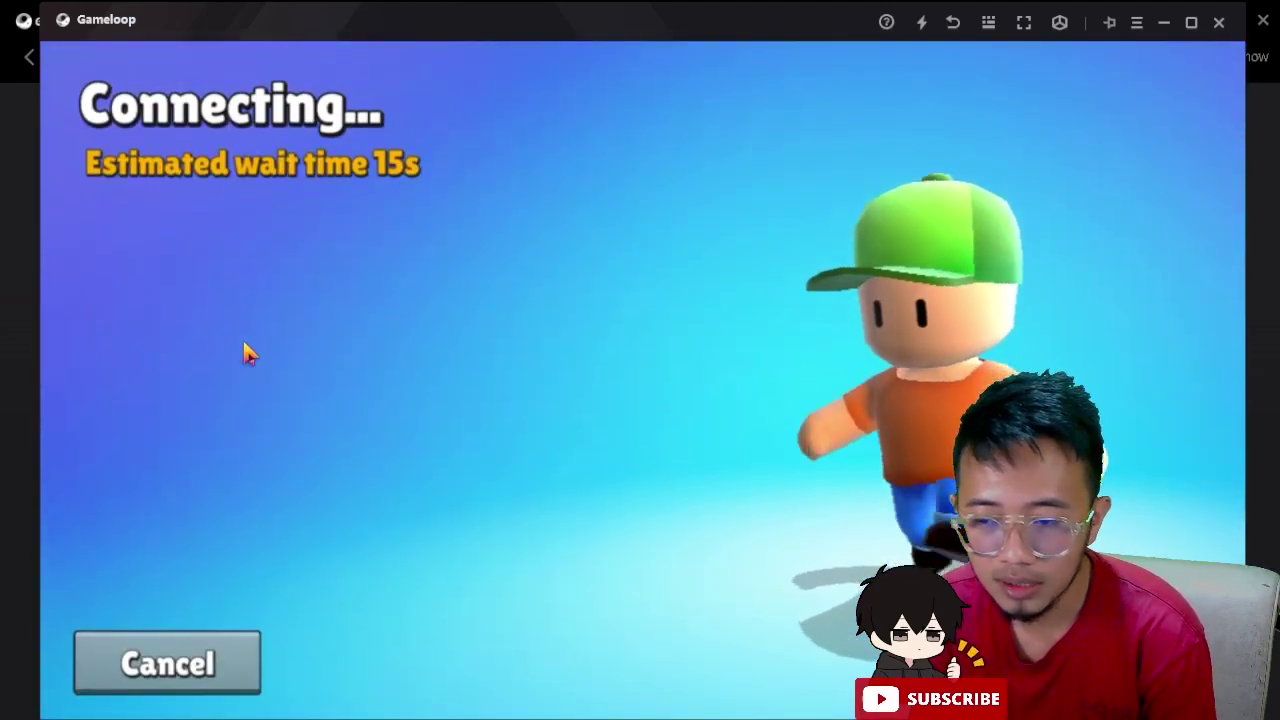
pyautogui.press('F11')
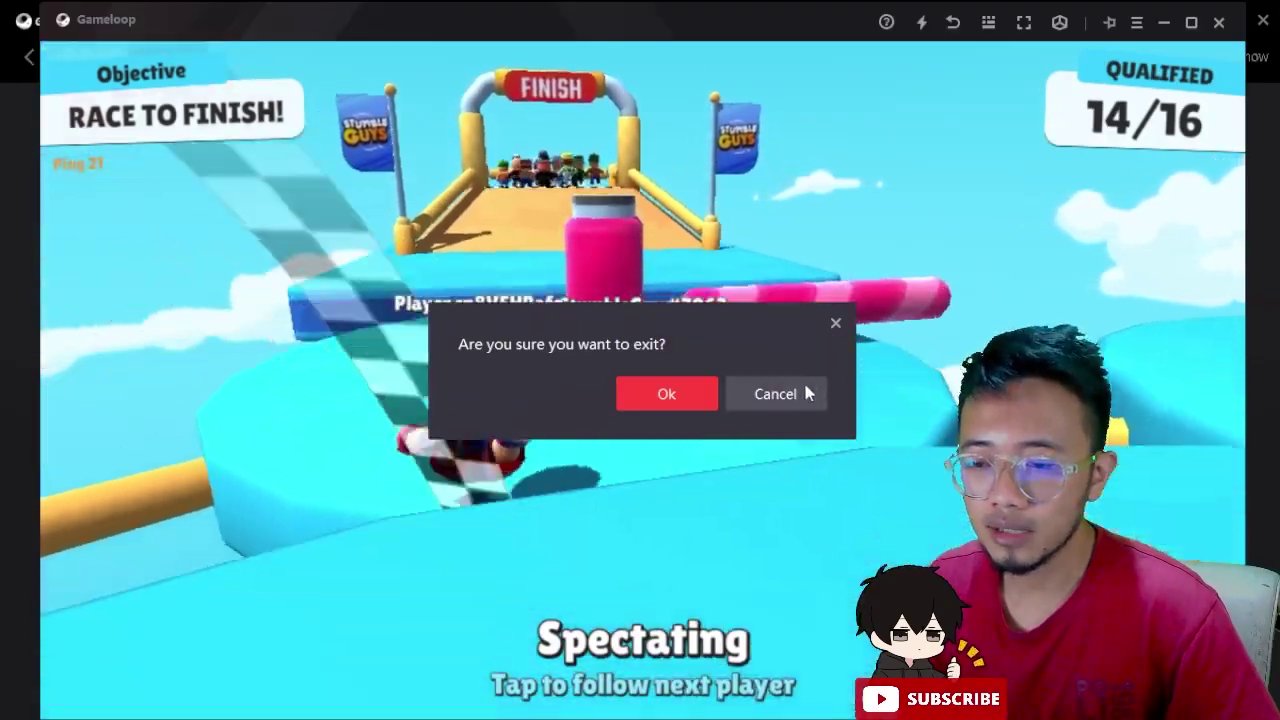
pyautogui.click(814, 394)
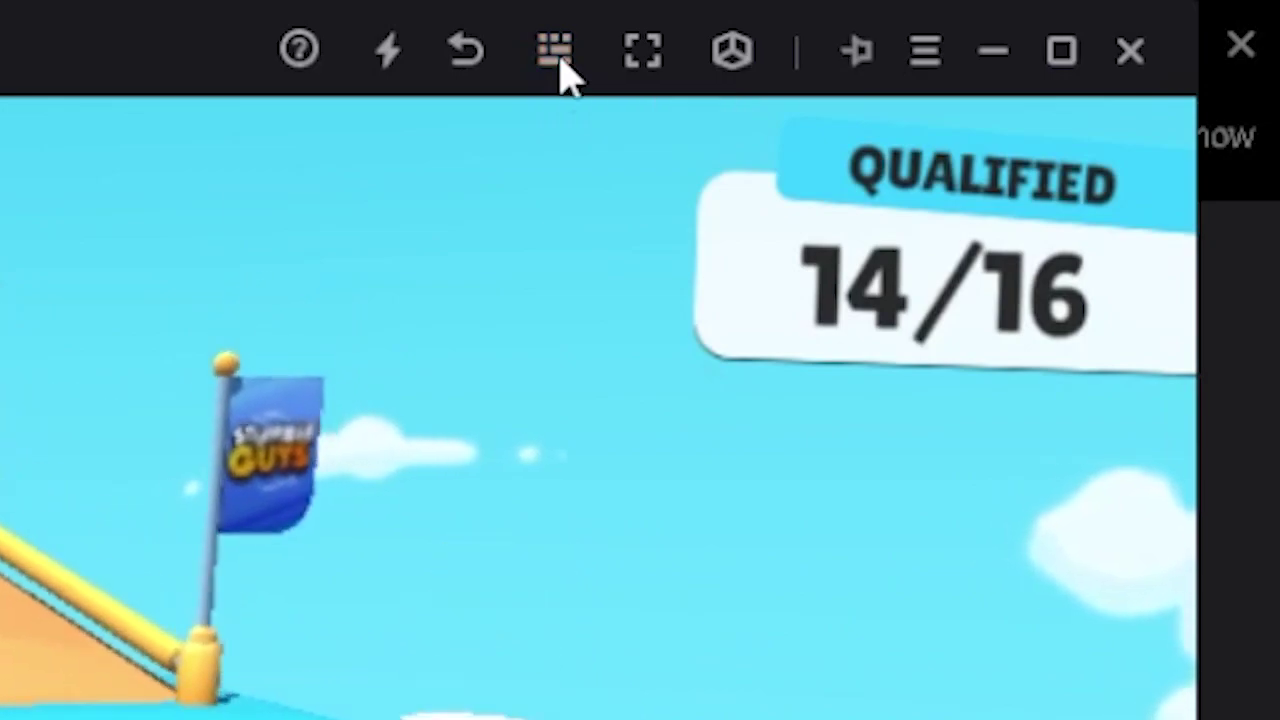
# Remap the jump button from K to Space in the keyboard key mapping and maximize the game window
pyautogui.click(558, 60)
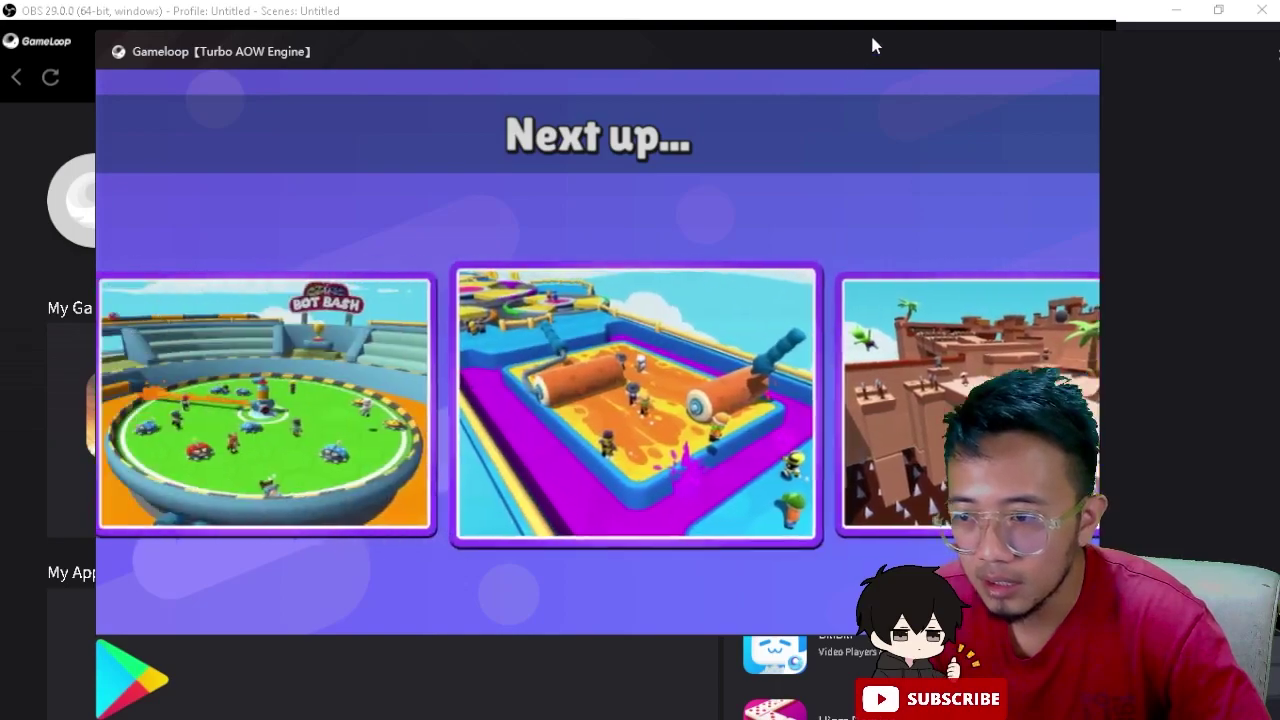
pyautogui.click(845, 50)
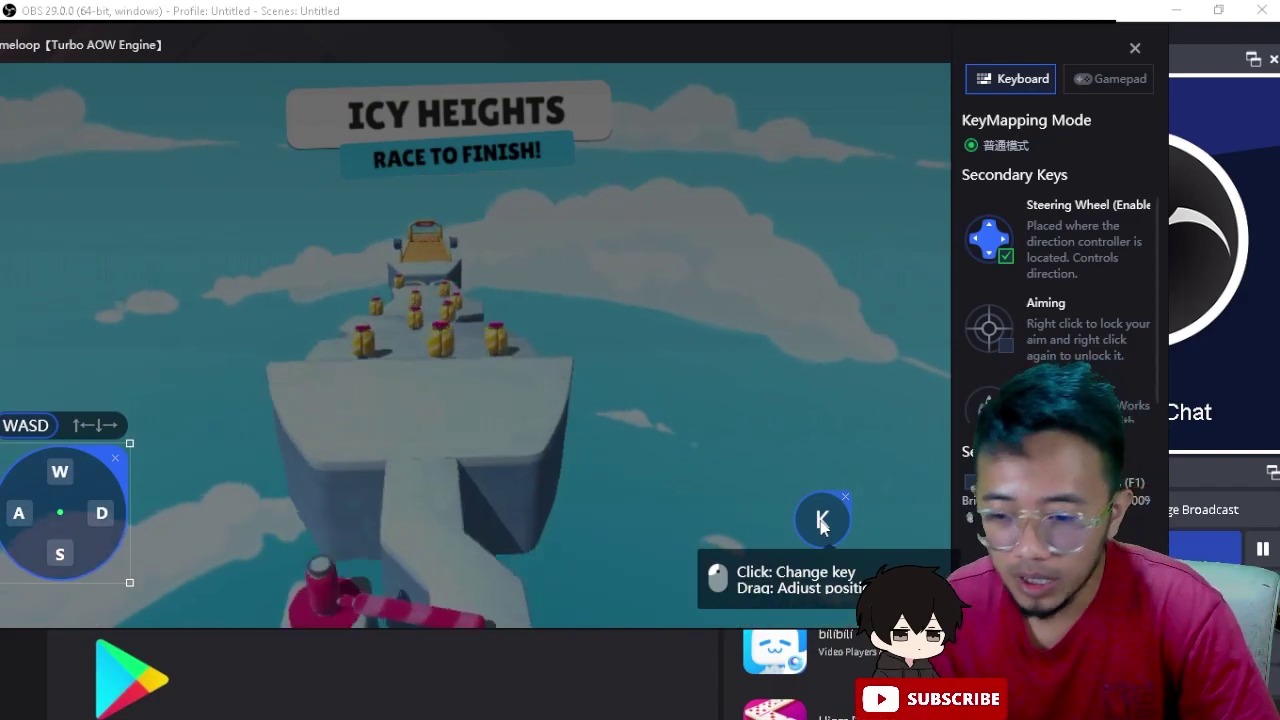
pyautogui.click(821, 521)
pyautogui.press('space')
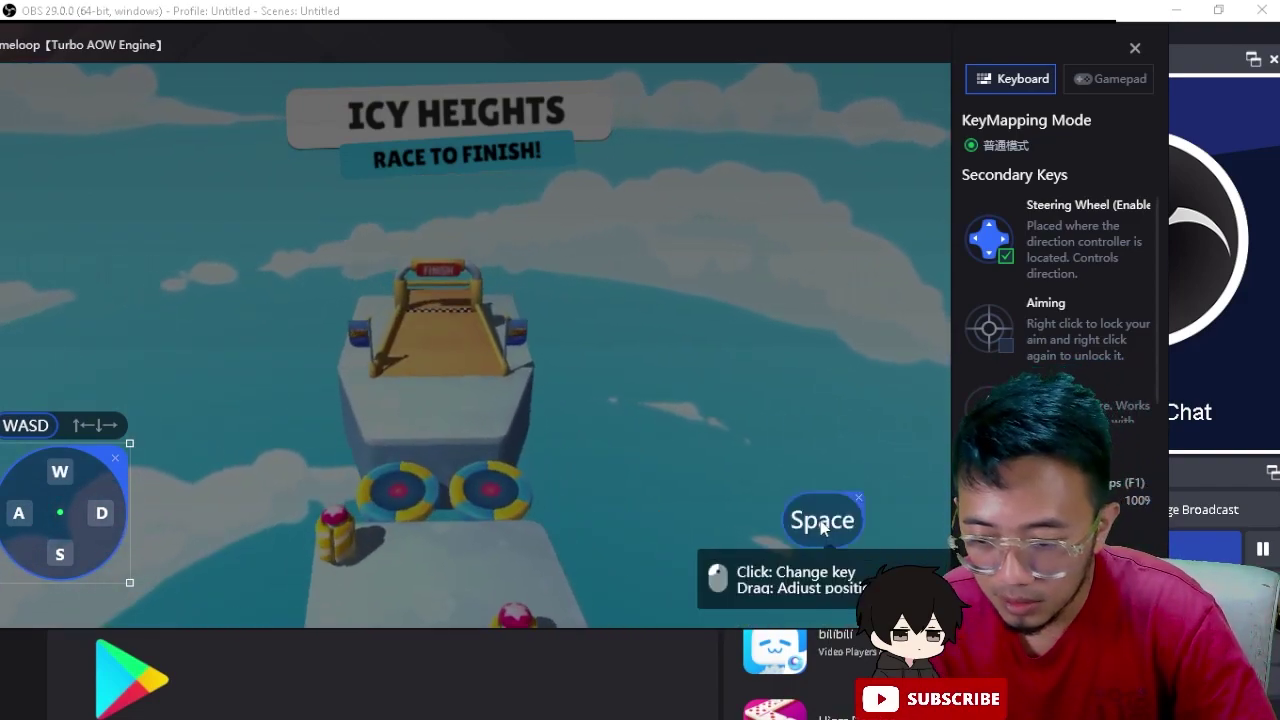
pyautogui.click(1135, 47)
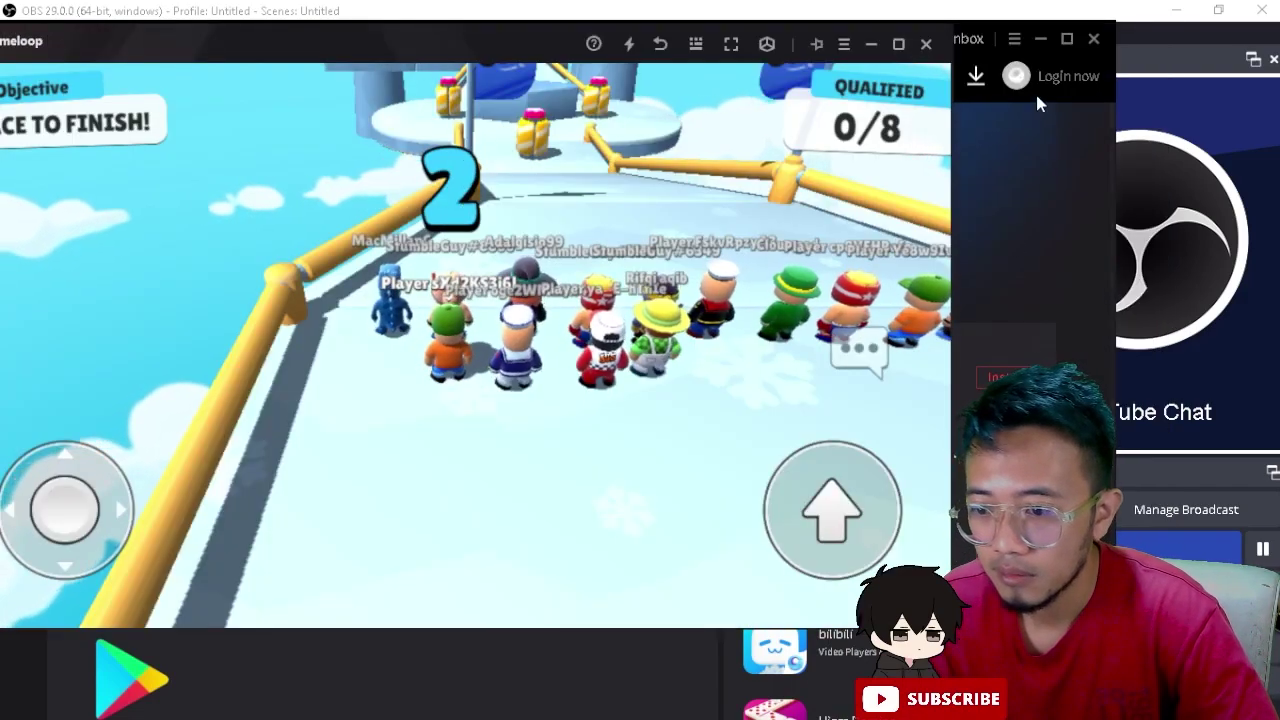
pyautogui.click(898, 44)
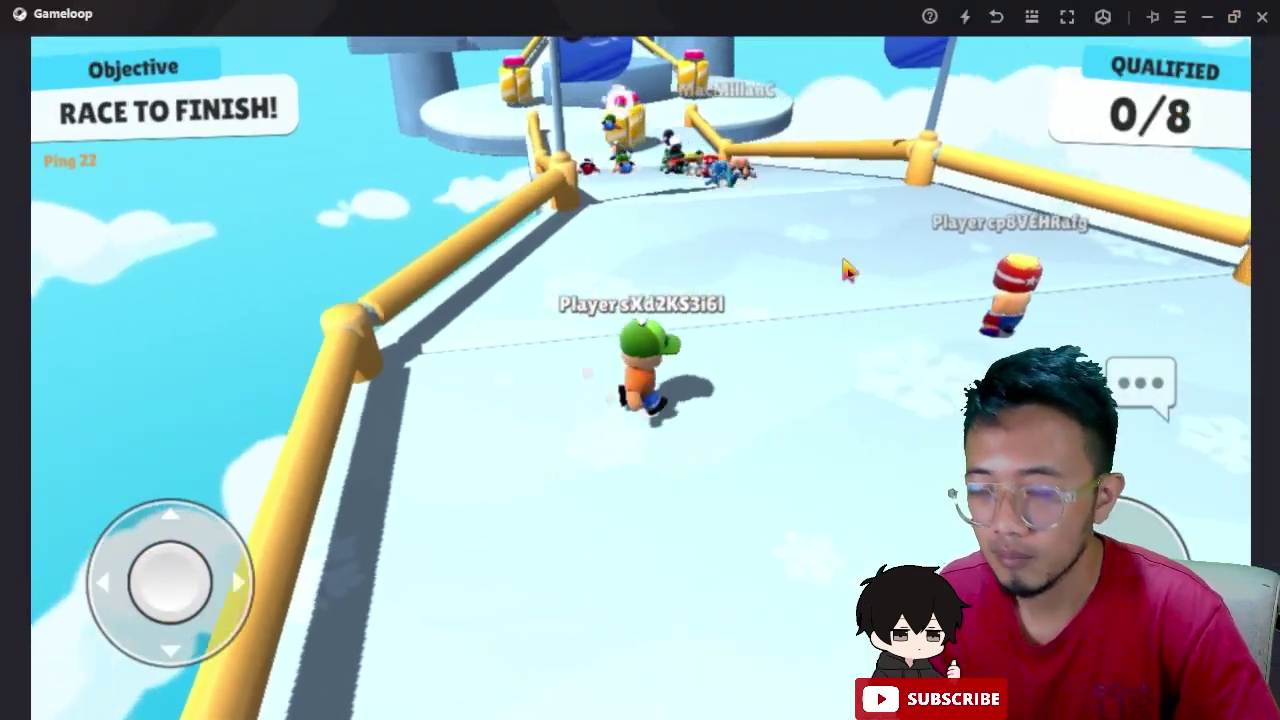